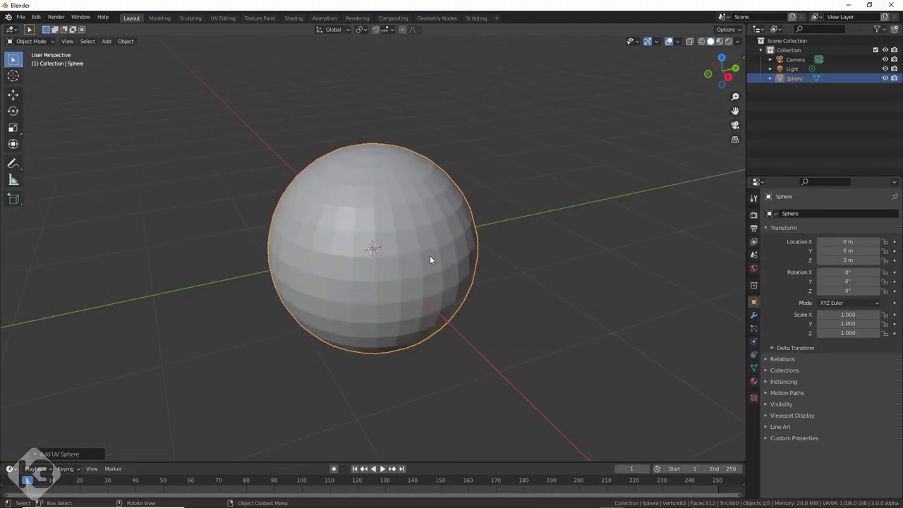
- Flatten the sphere to a Z scale of about 0.309 and delete the faces on one half of it
key("s")
key("z")
left_click(456, 238)
middle_click_drag(456, 237, 468, 301)
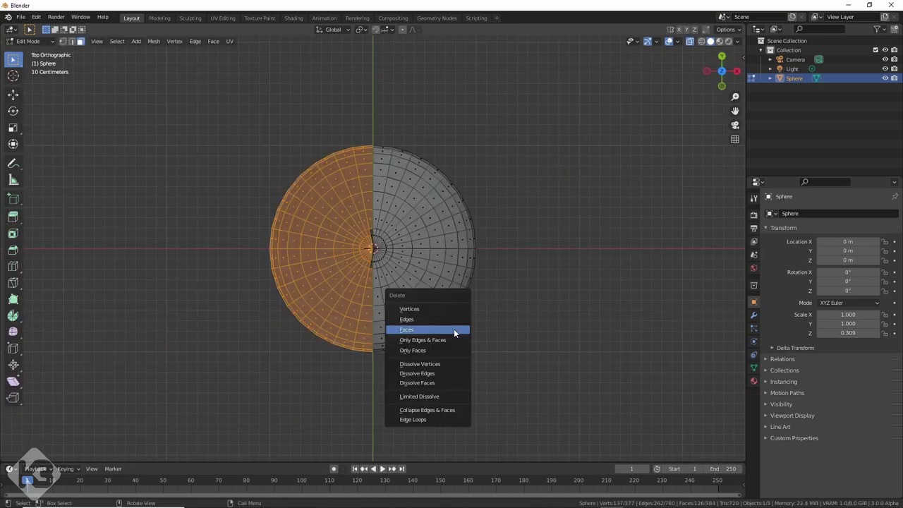
left_click(459, 329)
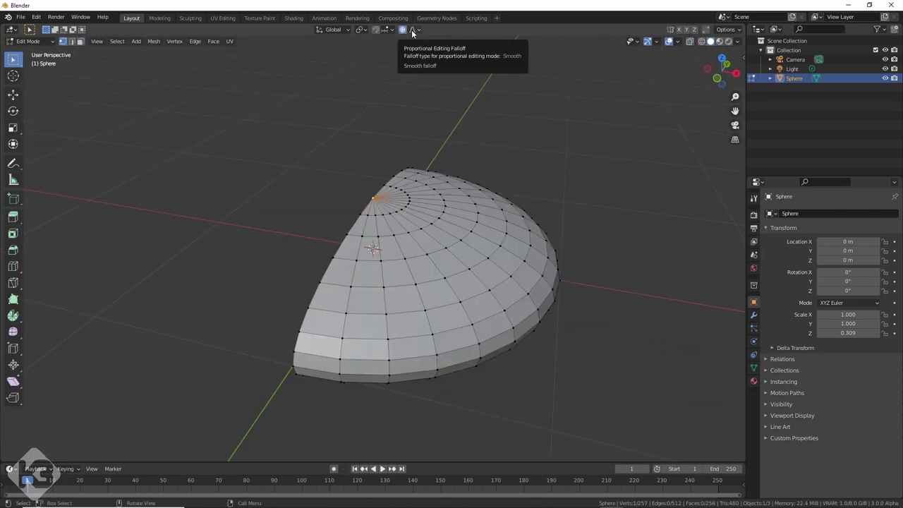
- Move the half dome's top vertex using proportional editing with Smooth falloff to bend the shell
left_click(412, 30)
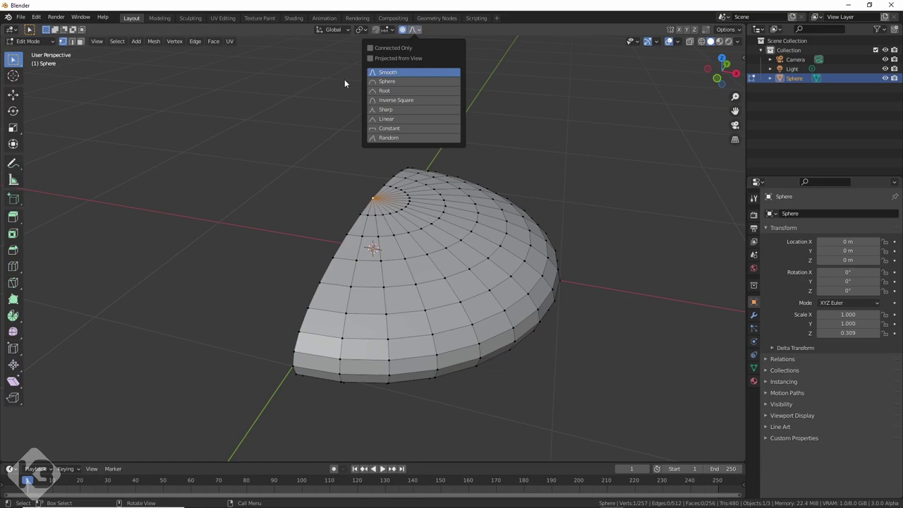
key("g")
left_click(352, 189)
middle_click_drag(331, 211, 437, 204)
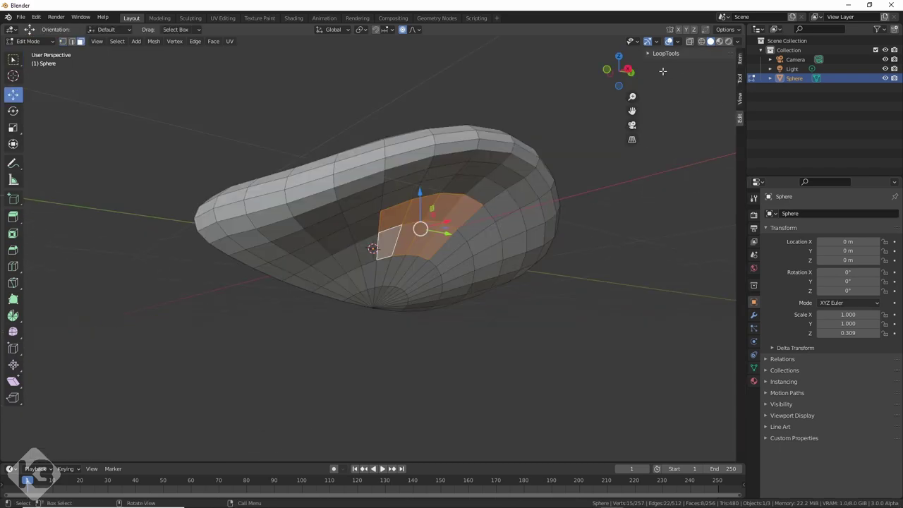
- Bring up the add-on preferences and round the selected underside faces with the LoopTools Circle operation
left_click(648, 53)
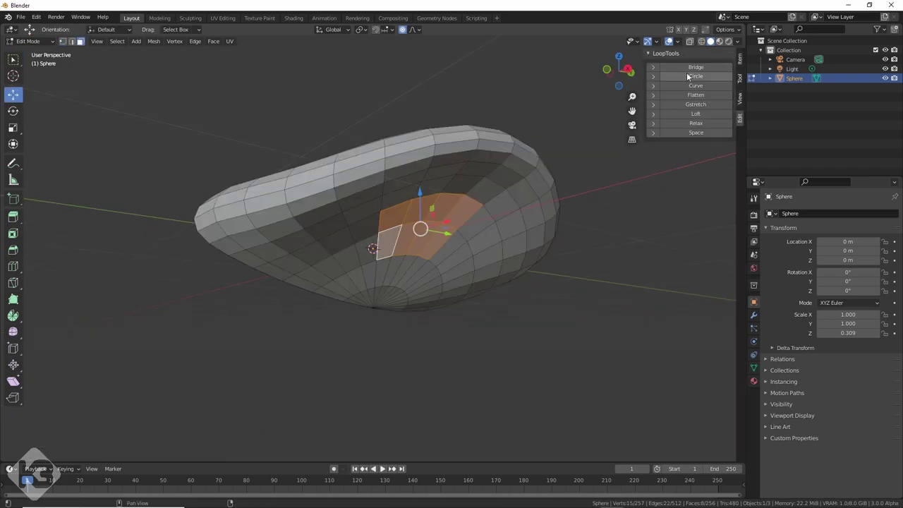
left_click(37, 16)
left_click(57, 151)
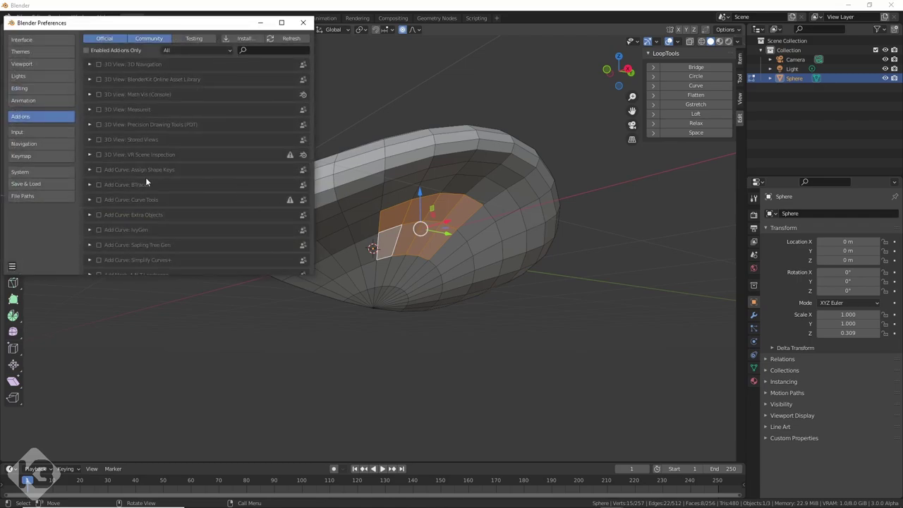
left_click(698, 76)
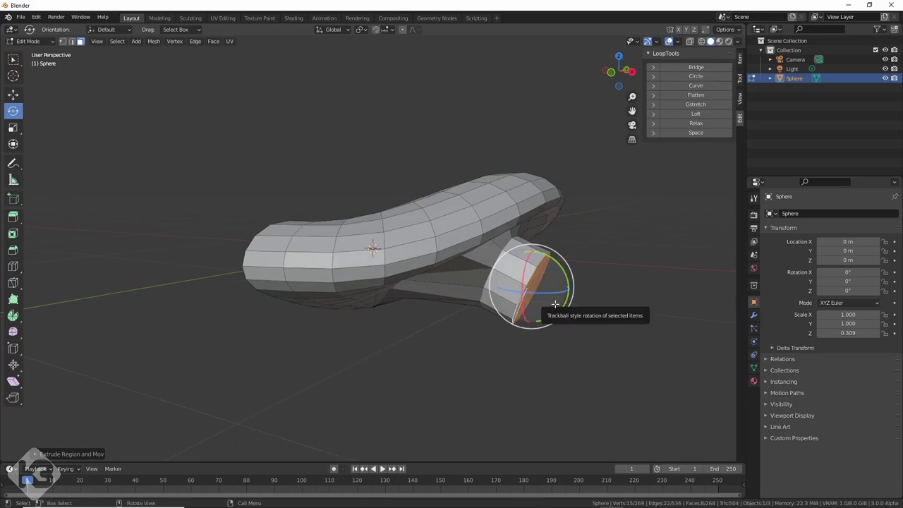
- Reposition the end faces of the extruded front stump beneath the shell
key("g")
left_click(542, 296)
middle_click_drag(541, 296, 445, 315)
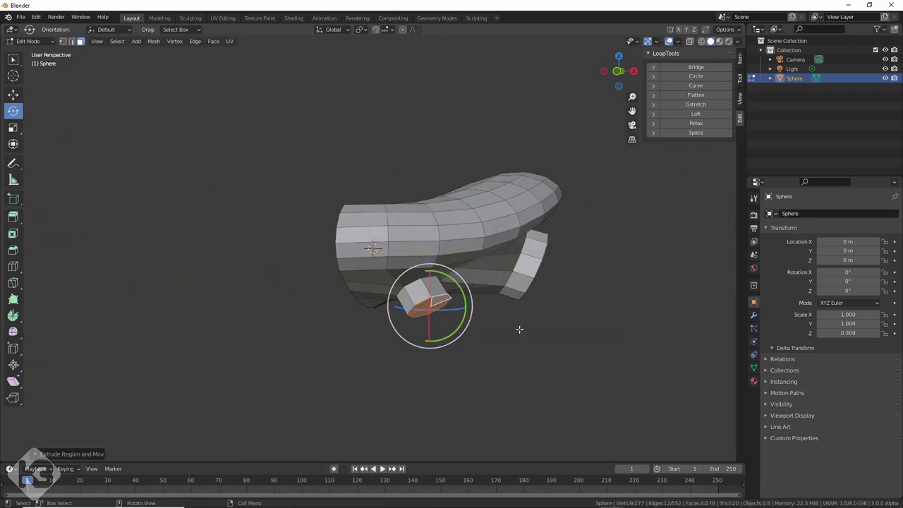
- Smooth the half body's surface and check the stumps from below
key("ctrl+2")
key("Tab")
middle_click_drag(540, 348, 331, 247)
key("Tab")
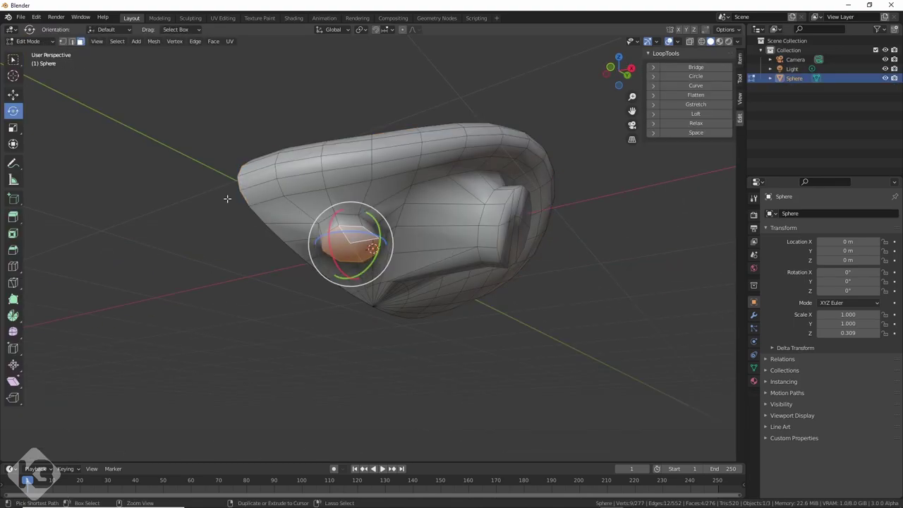
middle_click_drag(227, 198, 464, 366)
- Mirror the half body with a modifier and apply it so both sides are editable geometry
key("Tab")
middle_click_drag(455, 236, 459, 300)
left_click(753, 315)
left_click(832, 213)
left_click(696, 326)
middle_click_drag(695, 326, 635, 366)
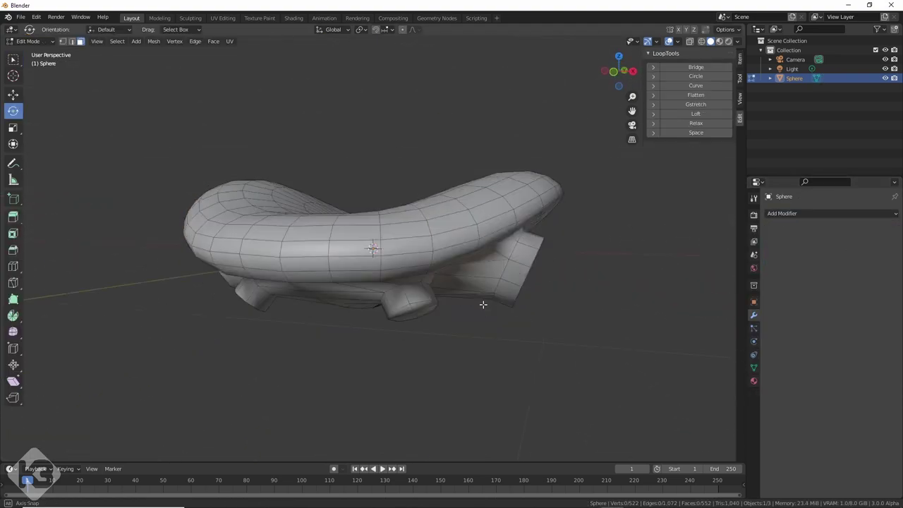
- Reshape the body by moving individual vertices along its side and lower edge
middle_click_drag(367, 282, 325, 255)
key("1")
left_click(303, 215)
left_click_drag(308, 220, 324, 205)
middle_click_drag(325, 204, 295, 285)
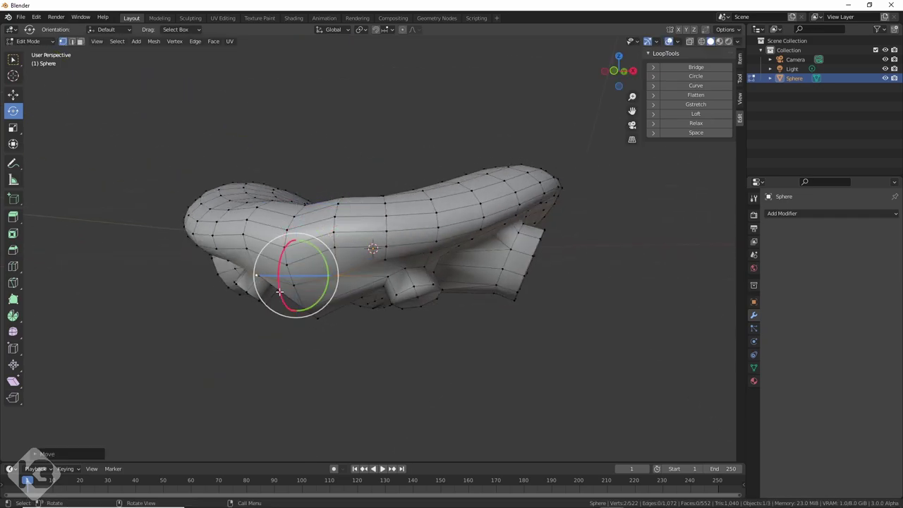
left_click(250, 258)
- Add a level 2 Subdivision modifier to the body, then extrude and shrink the front stump's end faces
middle_click_drag(249, 258, 457, 232)
key("ctrl+2")
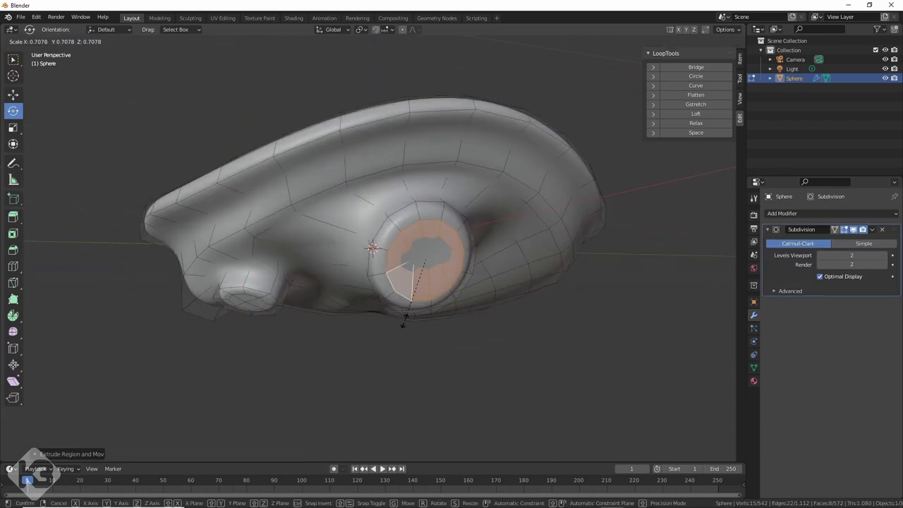
middle_click_drag(422, 345, 372, 346)
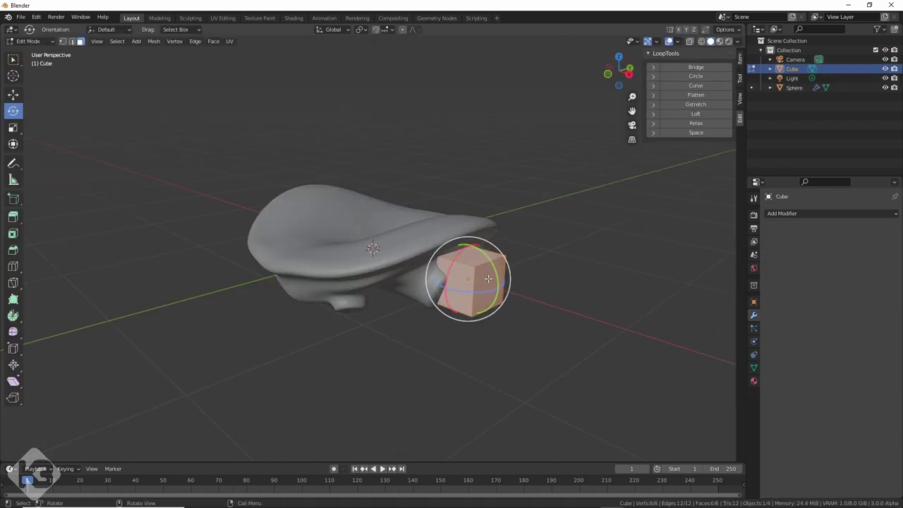
- Extrude the cube's outer face into a tapered point and shift its middle edge loop vertically to form a curved tooth
key("e")
key("s")
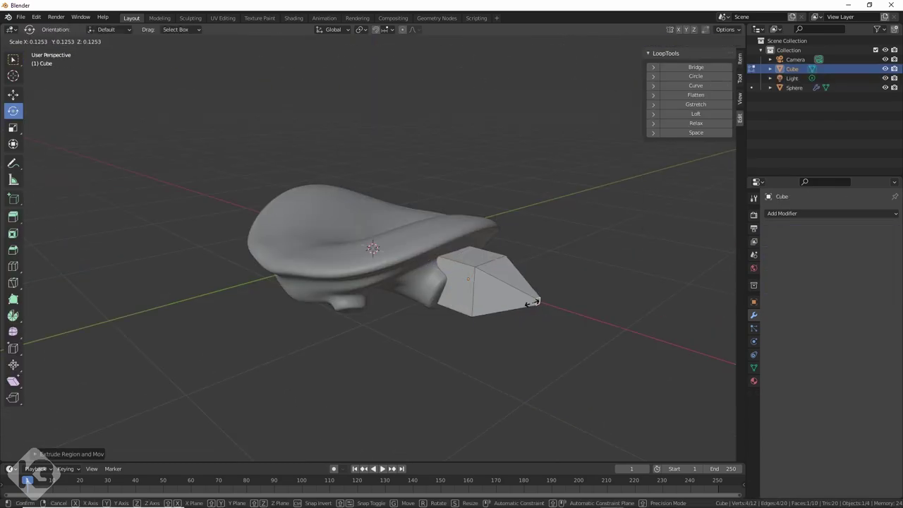
left_click(533, 303)
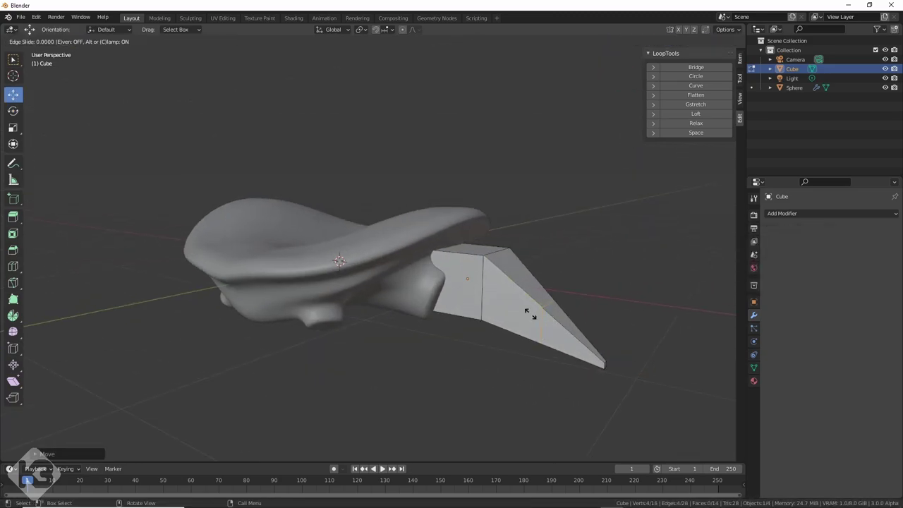
key("g")
key("z")
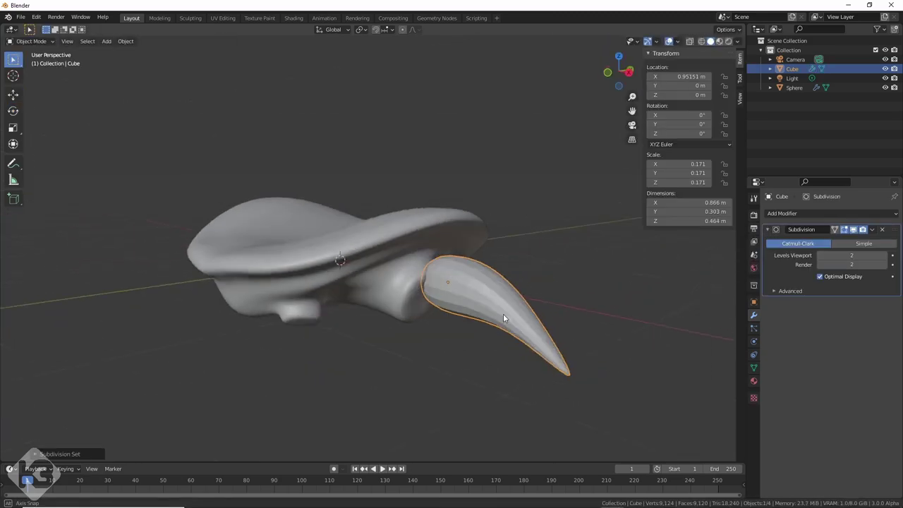
middle_click_drag(494, 318, 566, 330)
- Fit the tooth into the front stump, moving it into place and tilting it about 14.9° around Y
left_click(13, 94)
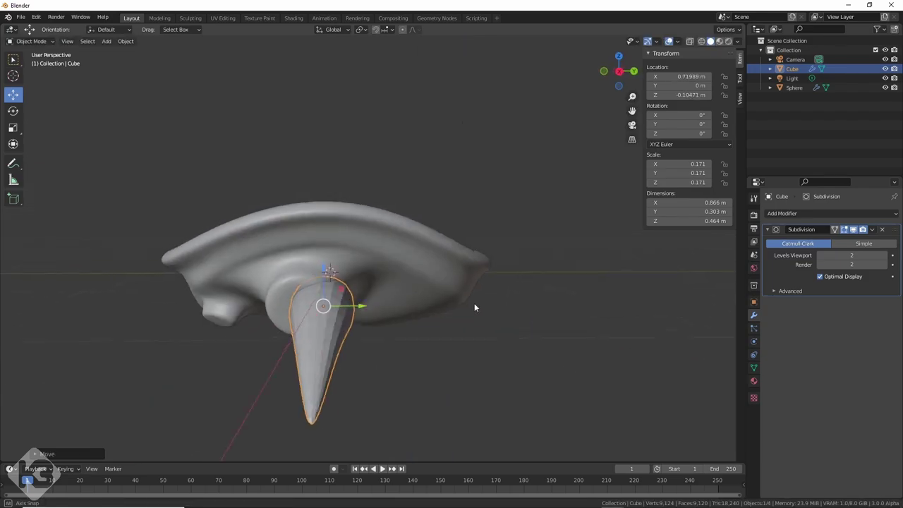
middle_click_drag(474, 306, 438, 399)
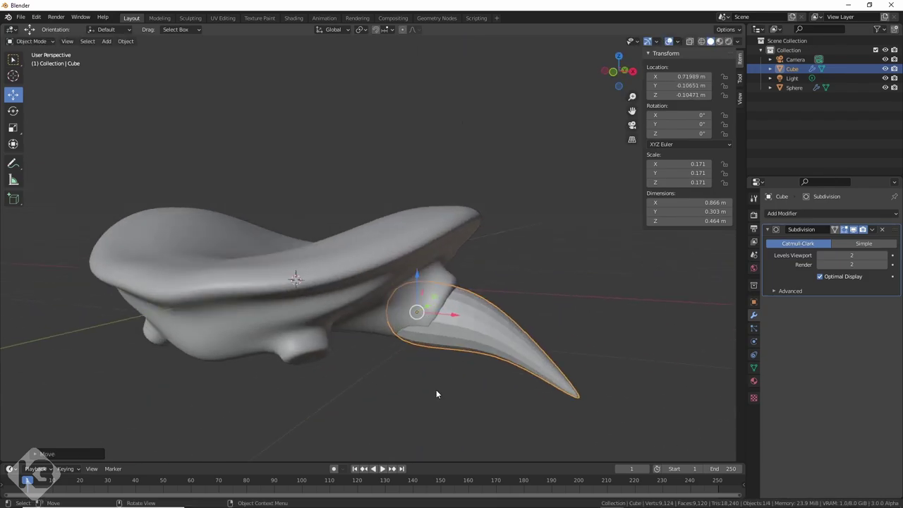
key("shift+space")
left_click(405, 316)
left_click_drag(433, 374, 599, 341)
middle_click_drag(599, 340, 554, 339)
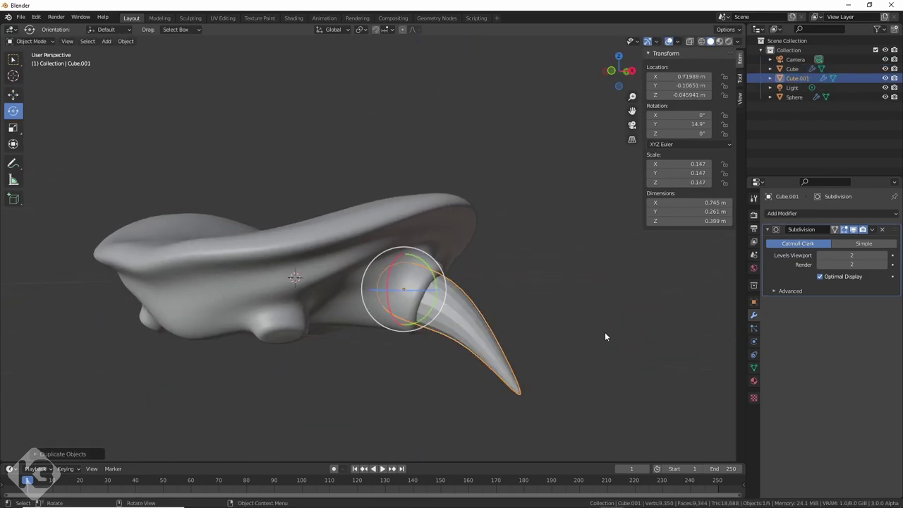
- Adjust the duplicated tooth's height and seat it beneath the body's side stump
middle_click_drag(605, 331, 451, 352)
key("g")
key("z")
left_click(342, 373)
middle_click_drag(342, 373, 285, 330)
left_click(284, 330)
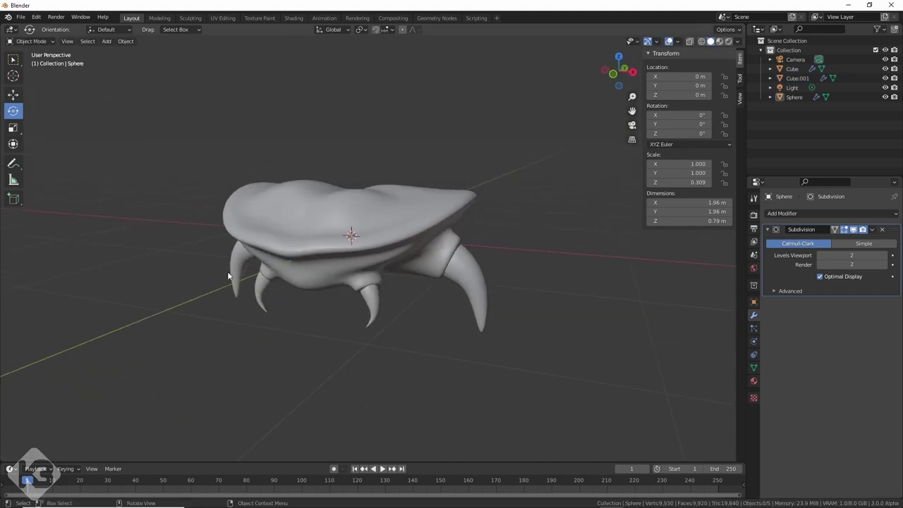
- Add a UV sphere mesh to the scene
key("shift+a")
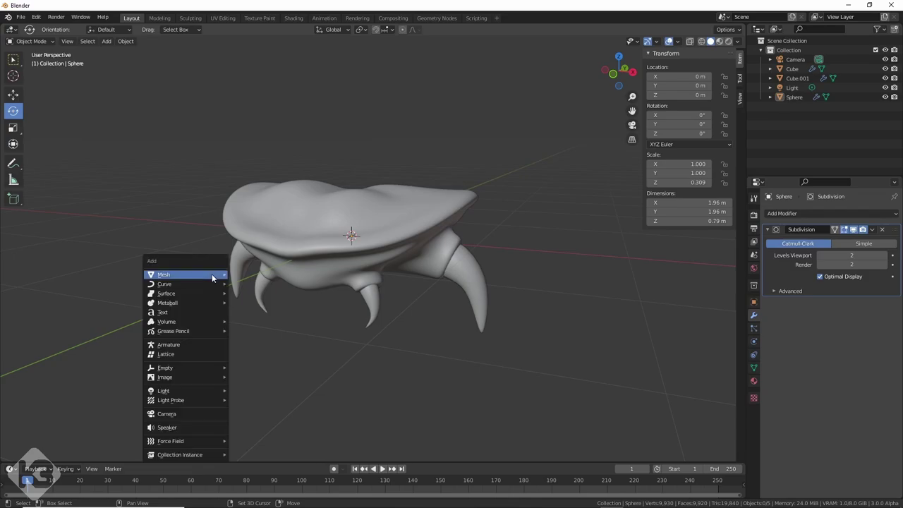
mouse_move(212, 277)
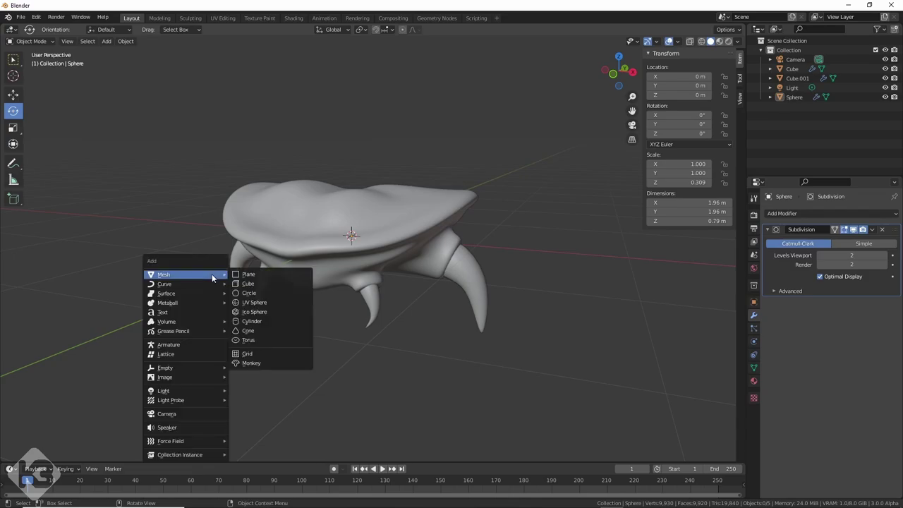
left_click(256, 303)
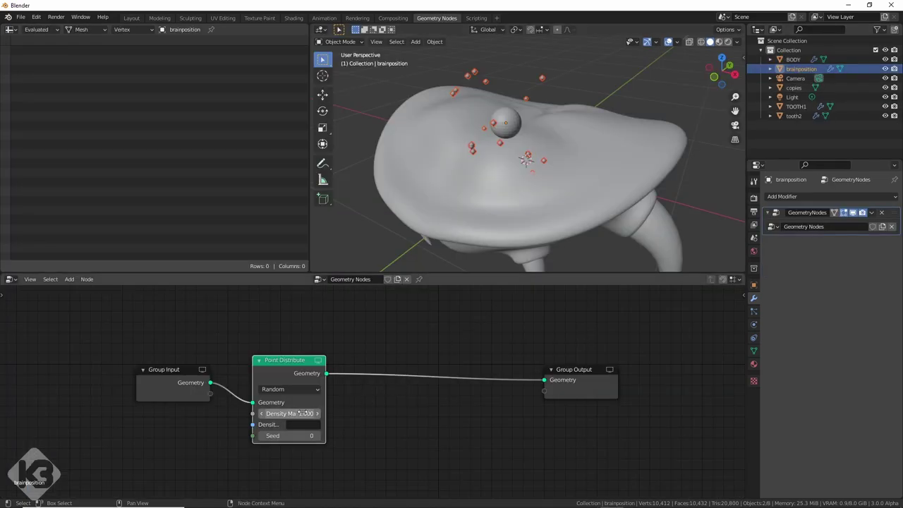
- Tune the brainposition geometry nodes to a maximum point density of 14.9 and a point scale value of 3.7
left_click_drag(301, 414, 352, 413)
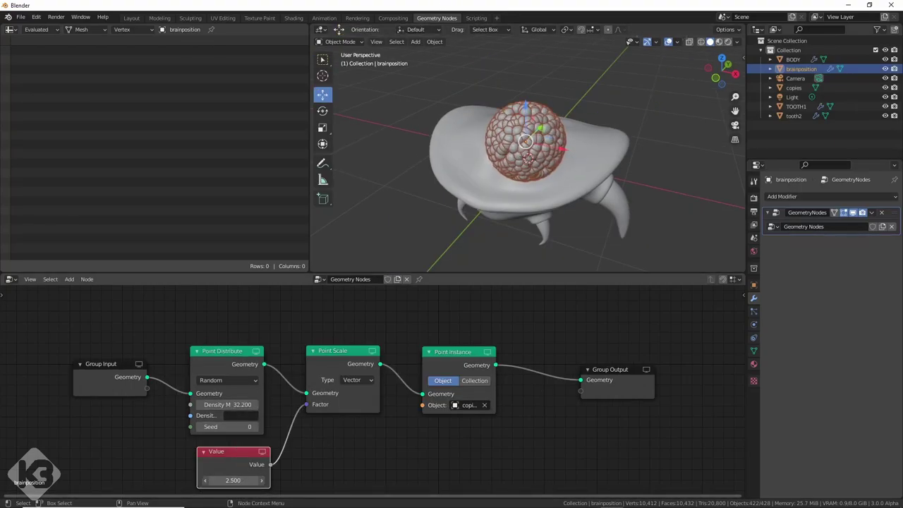
mouse_move(233, 480)
left_mouse_down()
mouse_move(247, 479)
mouse_move(215, 479)
left_mouse_up()
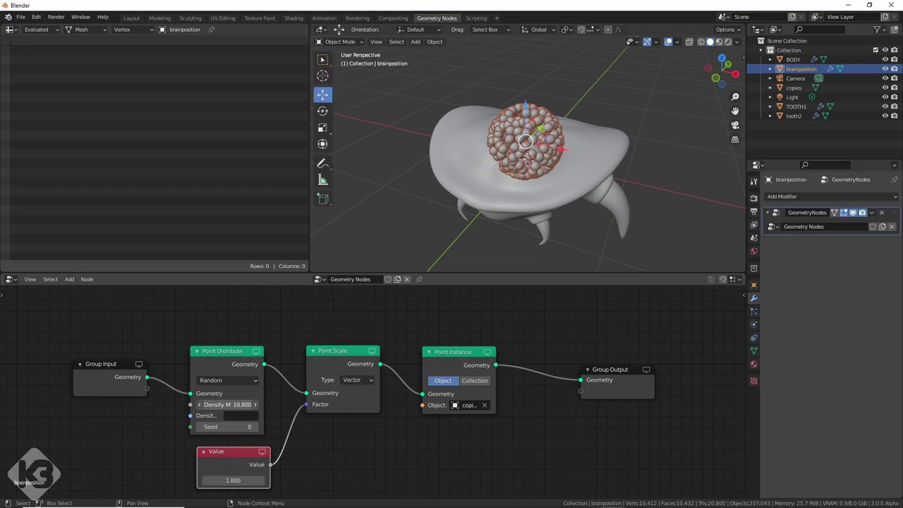
left_click_drag(235, 479, 251, 479)
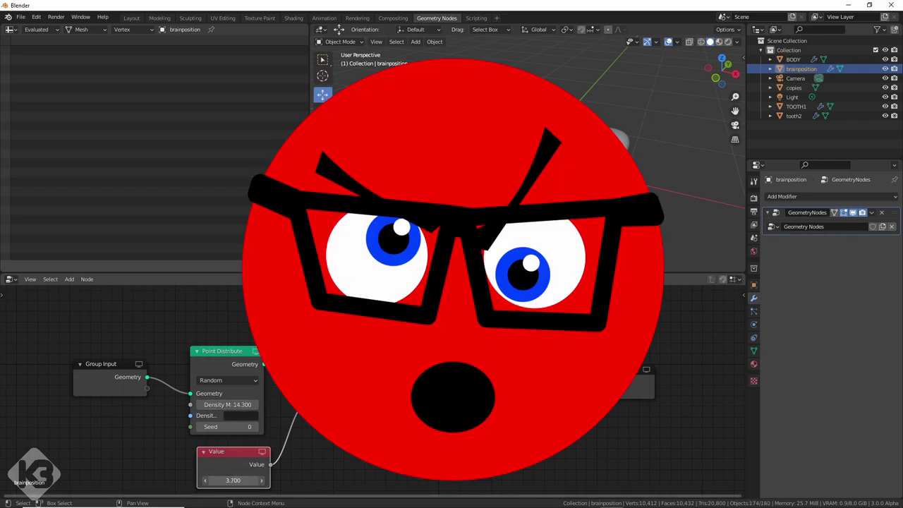
left_click_drag(227, 404, 211, 404)
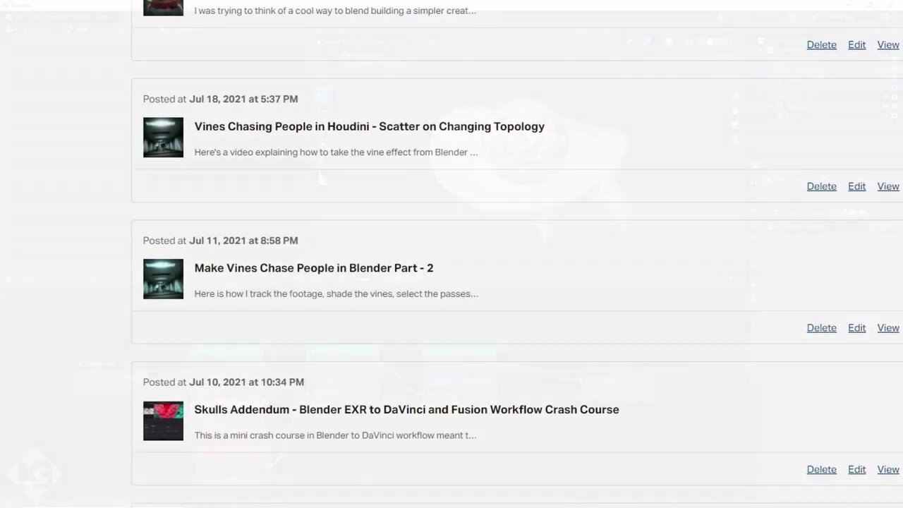
- Switch to the web page of published posts and look through the July 2021 tutorial entries
scroll(451, 254, "down", 3)
scroll(451, 254, "down", 3)
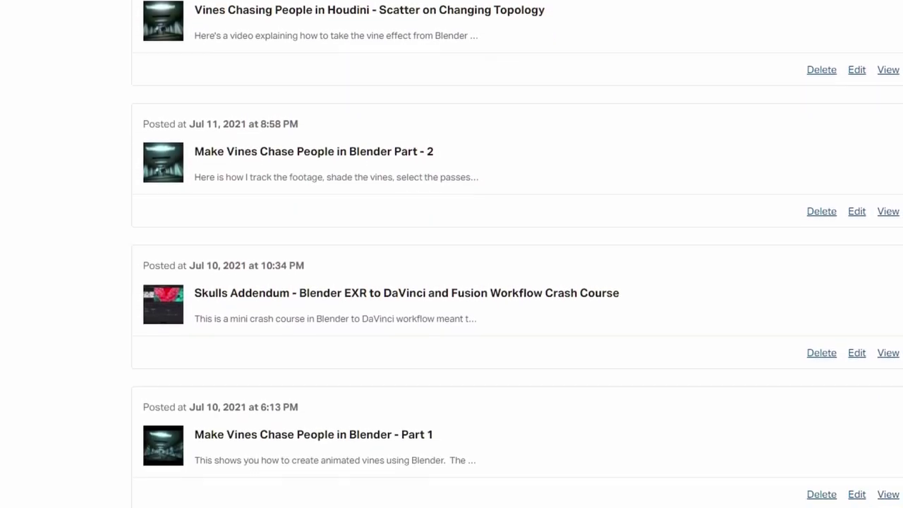
scroll(452, 253, "down", 1)
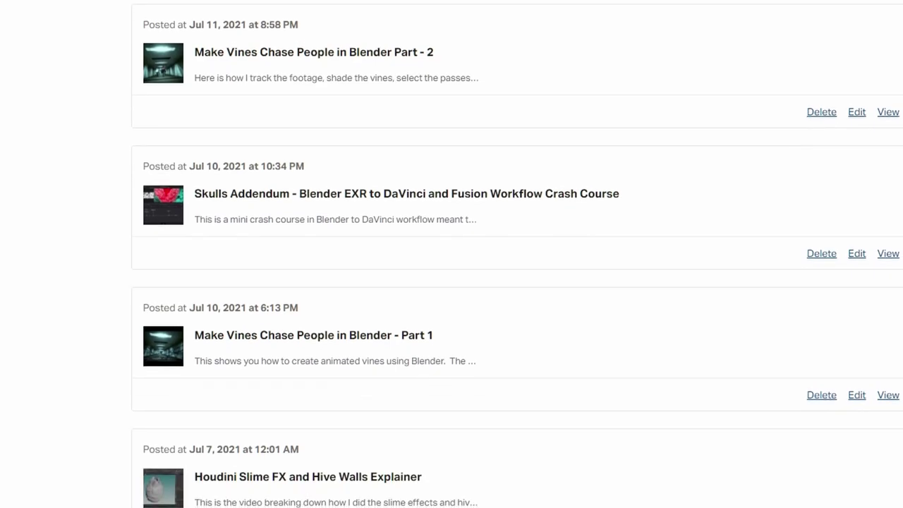
scroll(451, 254, "down", 3)
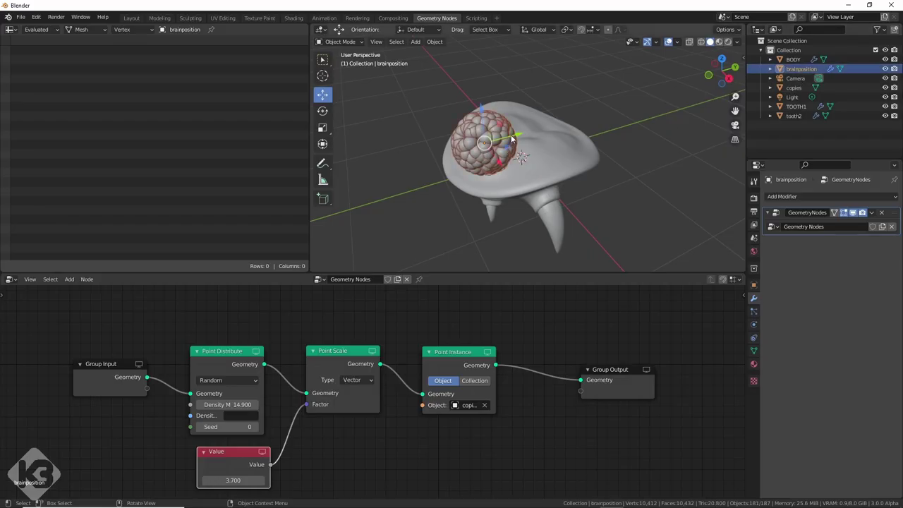
- Move the brain ball across the top of the shell to position it over the body
left_click_drag(512, 139, 547, 131)
middle_click_drag(547, 131, 602, 197)
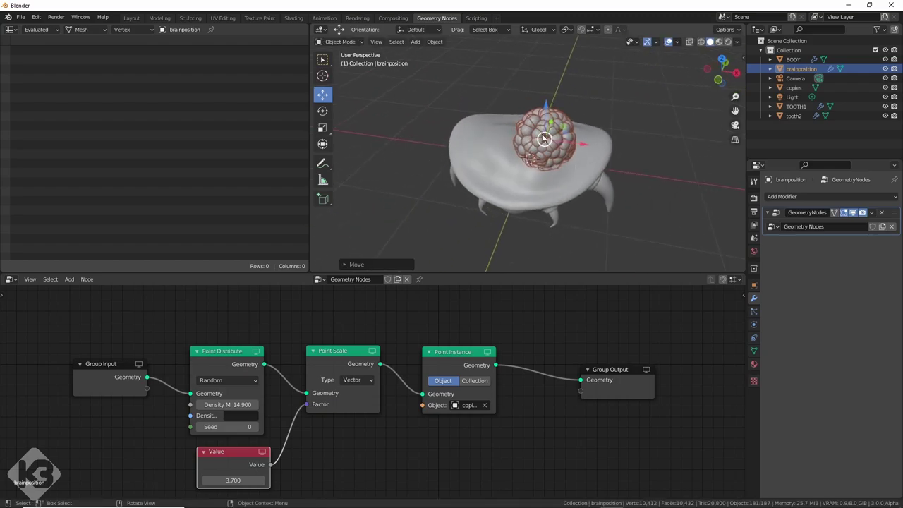
middle_click_drag(543, 139, 561, 100)
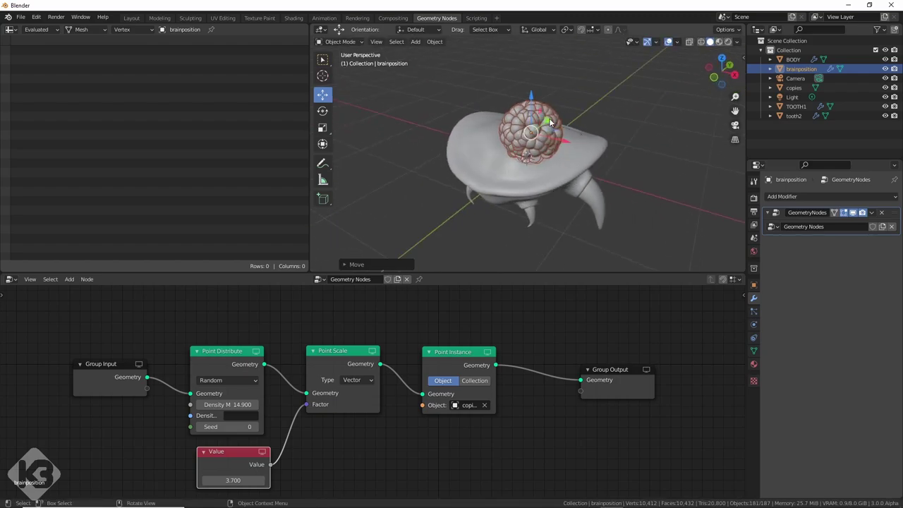
left_click_drag(551, 123, 546, 120)
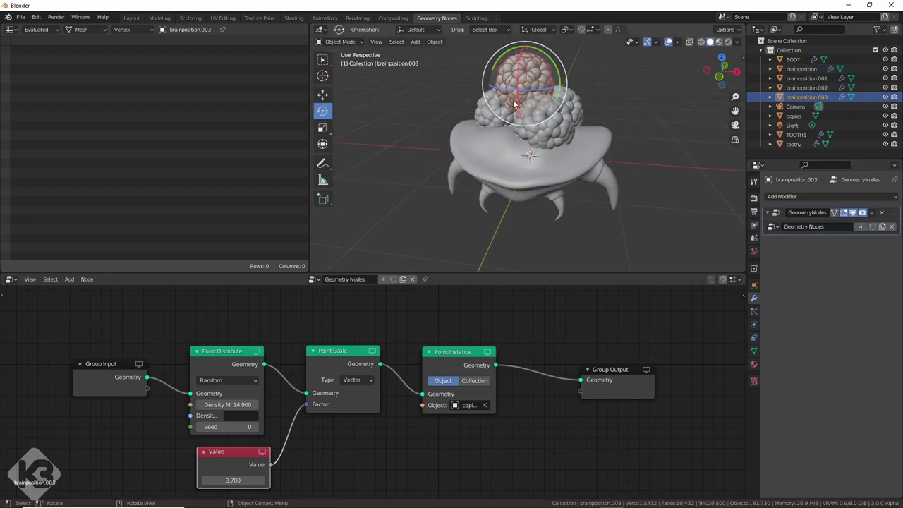
- Rotate the topmost brain copy and arrange the copied clusters on the shell
left_click_drag(557, 81, 594, 91)
left_click_drag(534, 87, 465, 99)
left_click(487, 118)
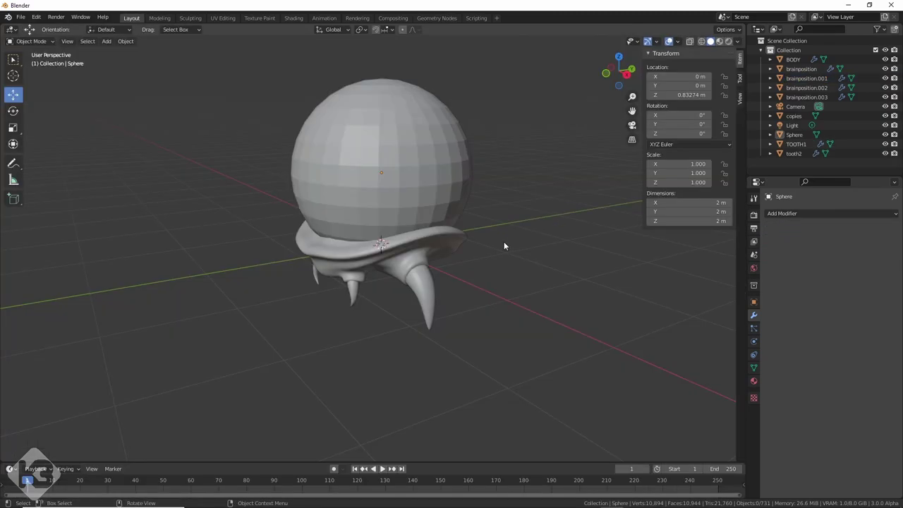
- Reshape the sphere into a dome over the shell with smooth proportional editing and smooth it with a level 2 subdivision
scroll(470, 228, "up", 2)
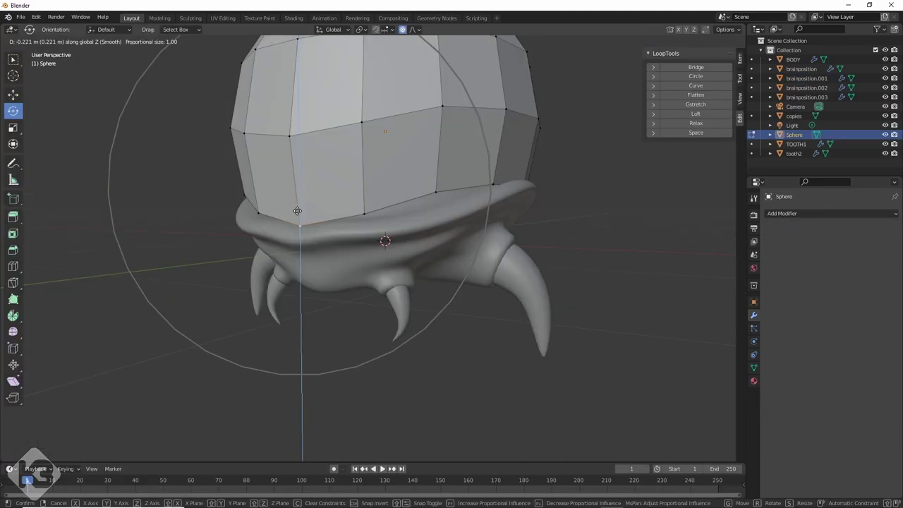
left_click(311, 210)
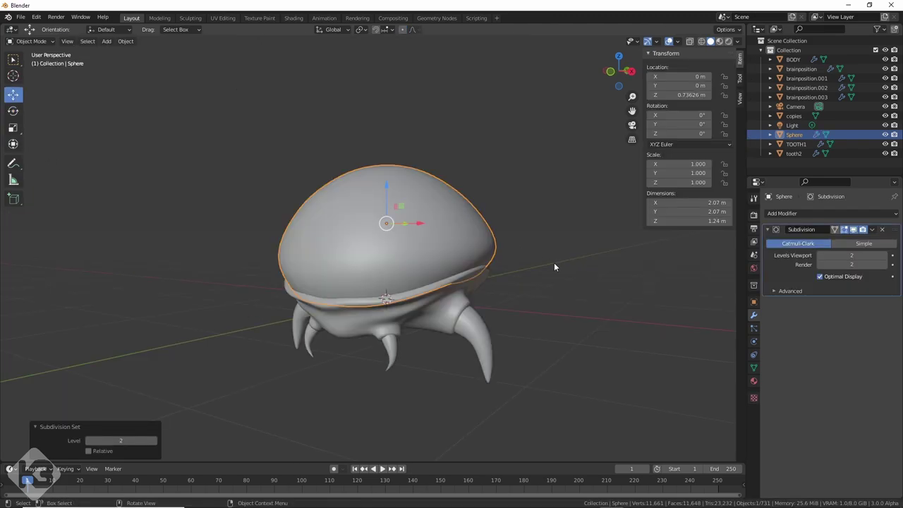
left_click(526, 287)
mouse_move(535, 279)
middle_mouse_down()
mouse_move(570, 258)
mouse_move(555, 276)
mouse_move(516, 282)
middle_mouse_up()
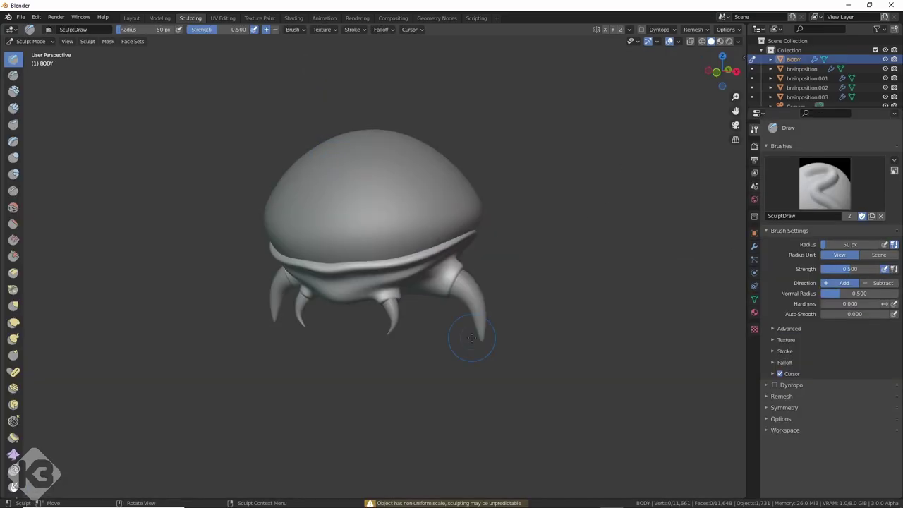
- Turn on X-axis sculpt symmetry for BODY, keeping a hidden duplicate of it and applying its modifiers
scroll(471, 337, "up", 5)
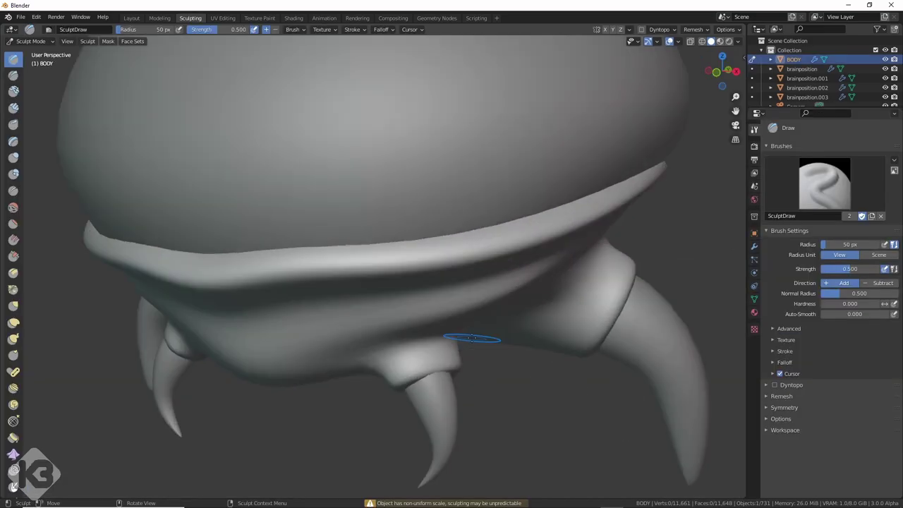
middle_click_drag(472, 337, 482, 264)
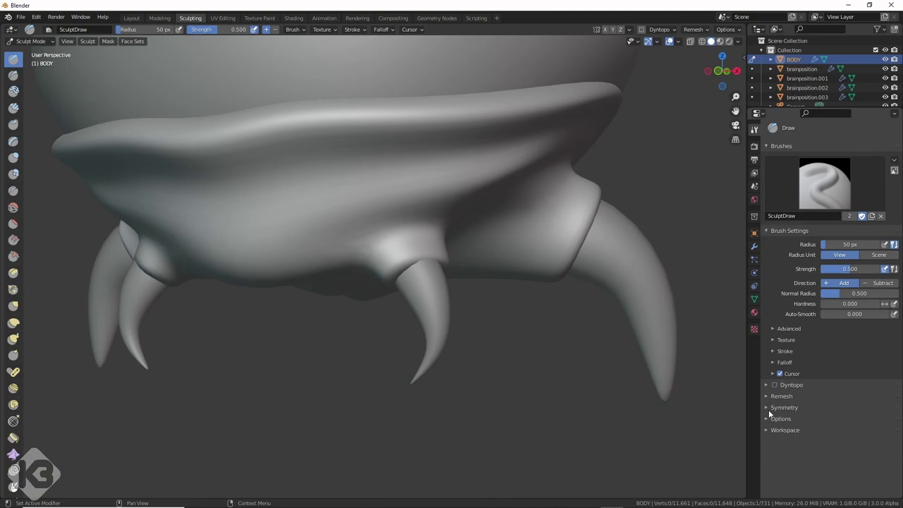
left_click(768, 408)
scroll(473, 234, "down", 5)
scroll(474, 234, "up", 6)
middle_click_drag(473, 233, 202, 260)
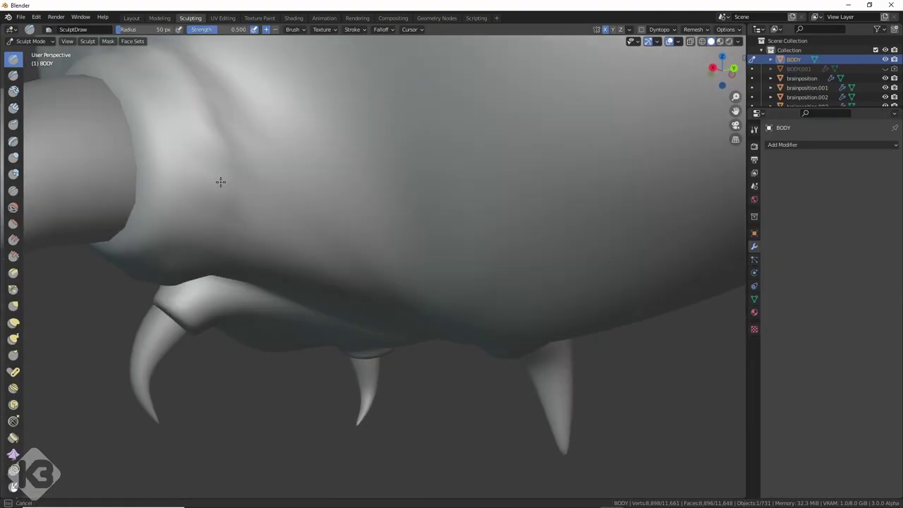
mouse_move(211, 219)
middle_mouse_down()
mouse_move(659, 264)
mouse_move(515, 216)
mouse_move(282, 385)
mouse_move(555, 321)
mouse_move(603, 200)
mouse_move(475, 291)
mouse_move(271, 267)
mouse_move(484, 383)
mouse_move(194, 36)
middle_mouse_up()
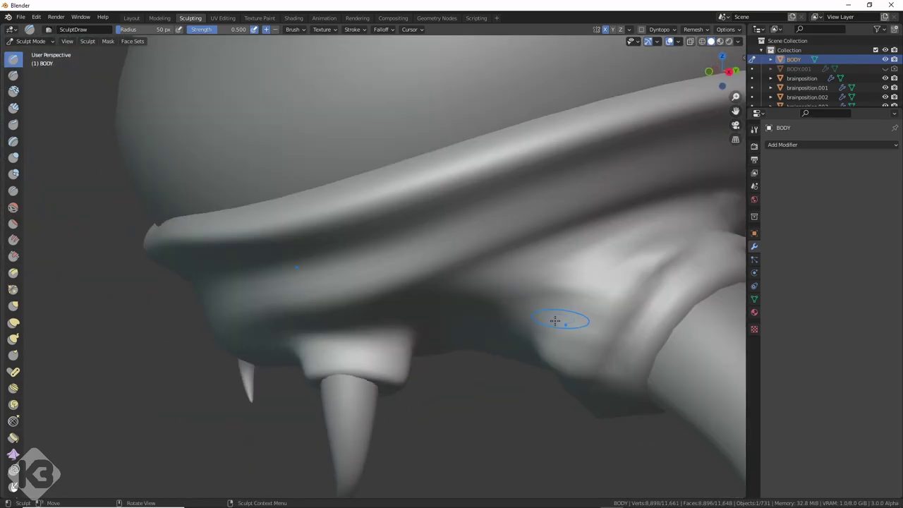
- Sculpt fleshy folds and a wavy rim on the body using a 30 px draw brush at strength 0.522
key("shift+f")
left_click(271, 267)
key("f")
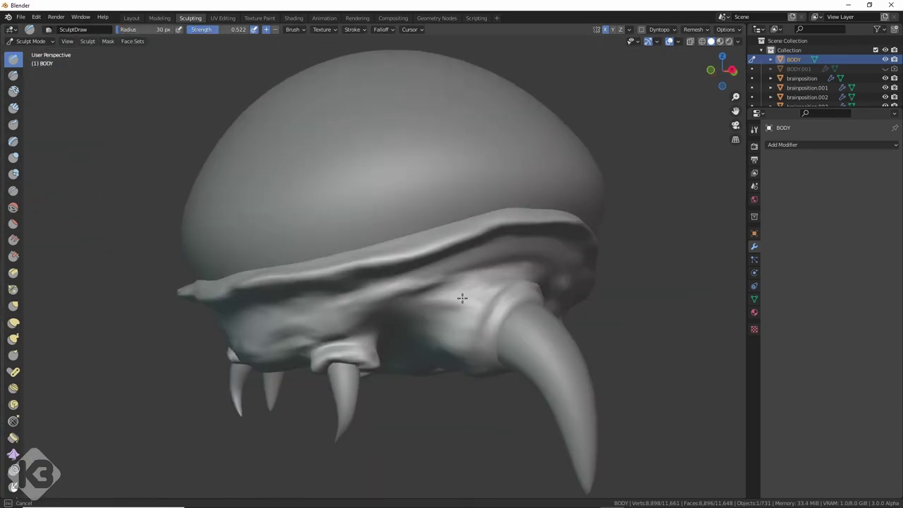
middle_click_drag(462, 298, 452, 268)
- Add a subdividing modifier to the body for finer sculpting, and display the model with the red clay matcap
left_click(804, 145)
left_click(718, 263)
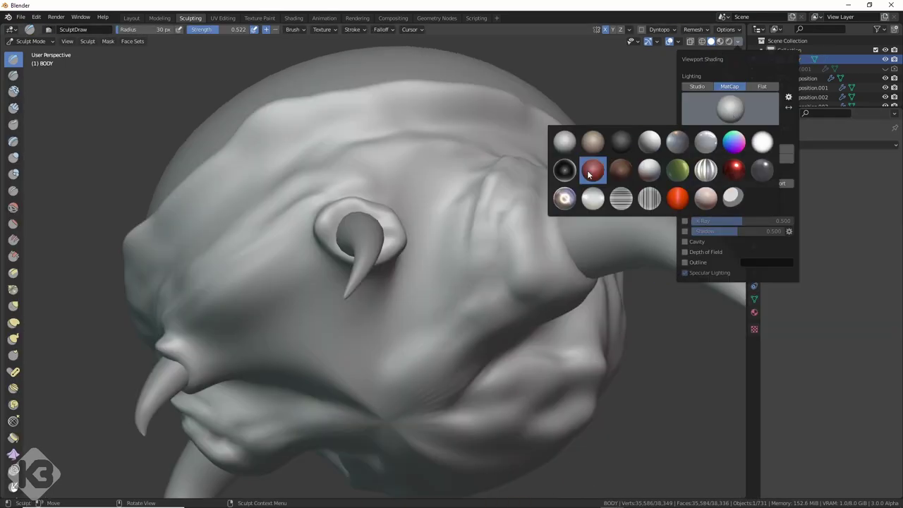
left_click(592, 175)
left_click_drag(465, 255, 483, 282)
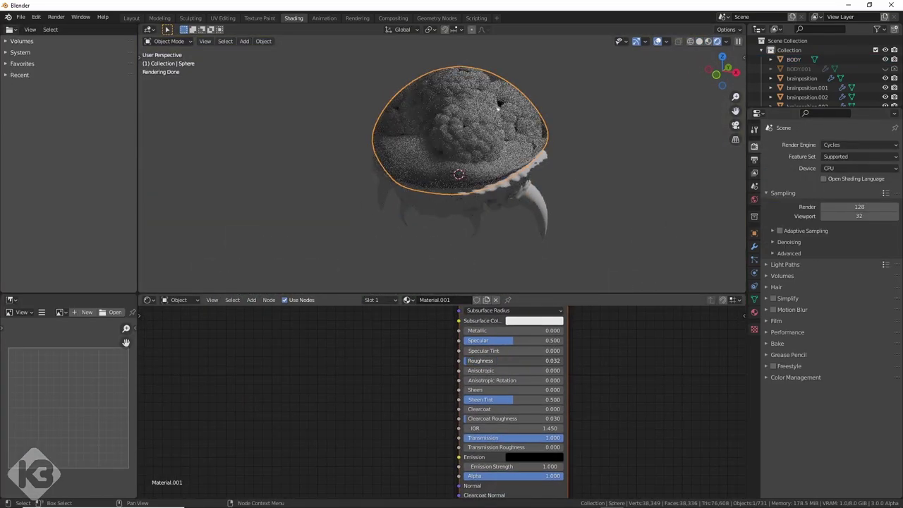
- Set the base color of the dome's glass material to light green
scroll(459, 177, "up", 1)
scroll(599, 429, "down", 2, "shift")
left_click_drag(522, 398, 490, 397)
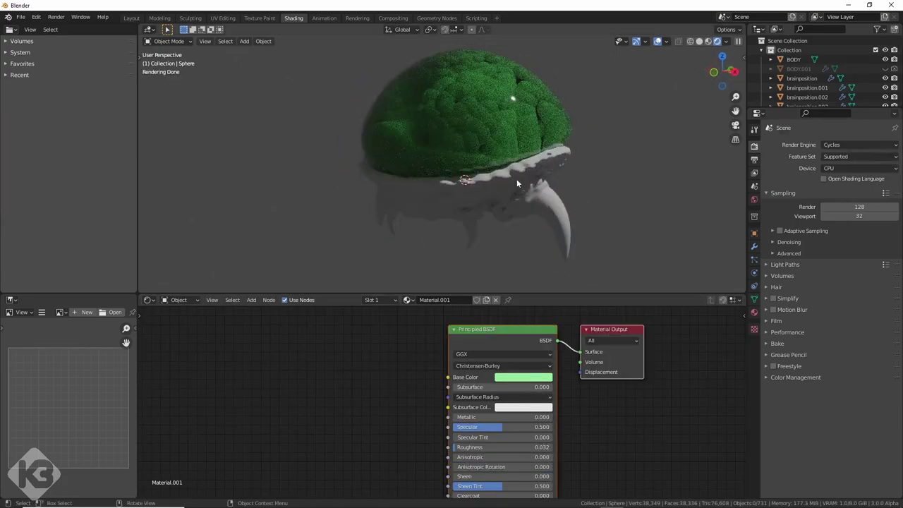
- Give BODY a material named body with a crimson base color
left_click(493, 204)
left_click(524, 377)
left_click_drag(532, 278, 526, 305)
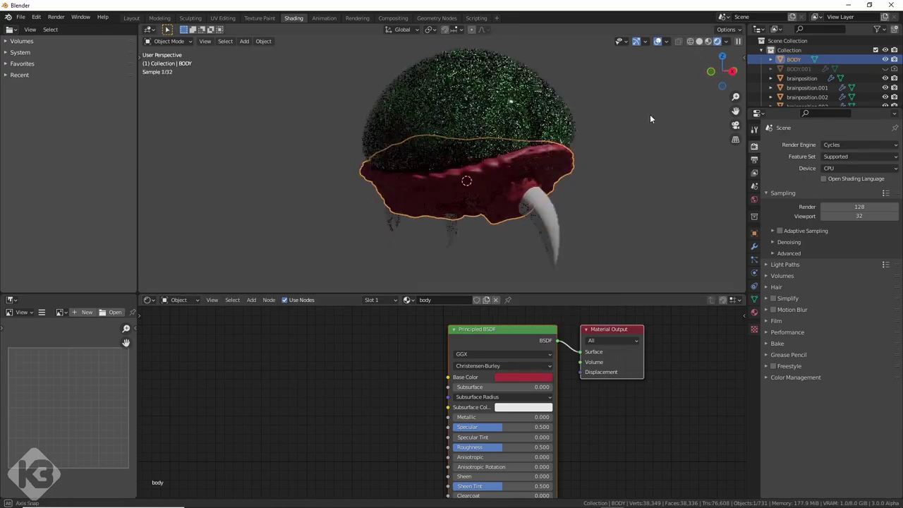
- Copy the body material's crimson base color into its subsurface color, compare the rendered look, and open the subsurface radius setting
mouse_move(658, 169)
middle_mouse_down()
mouse_move(676, 179)
mouse_move(681, 157)
mouse_move(594, 183)
mouse_move(663, 138)
middle_mouse_up()
key("z")
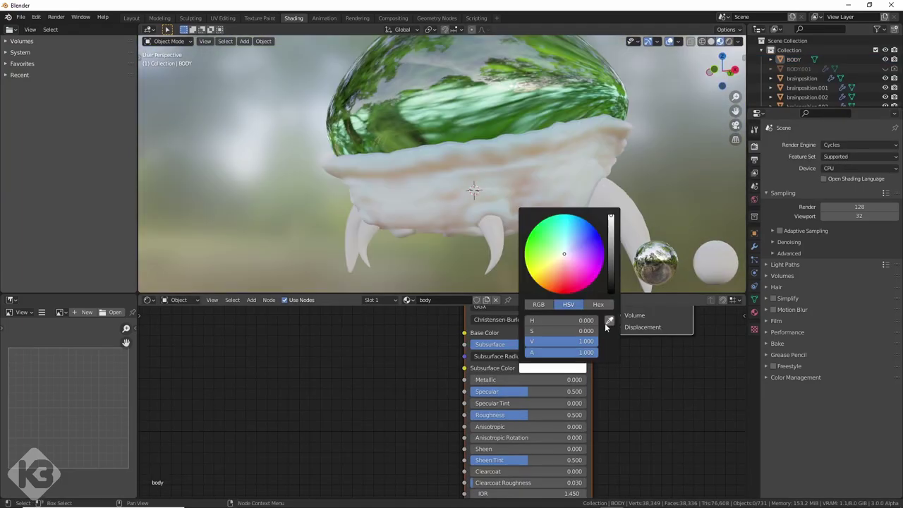
left_click(610, 321)
left_click(552, 332)
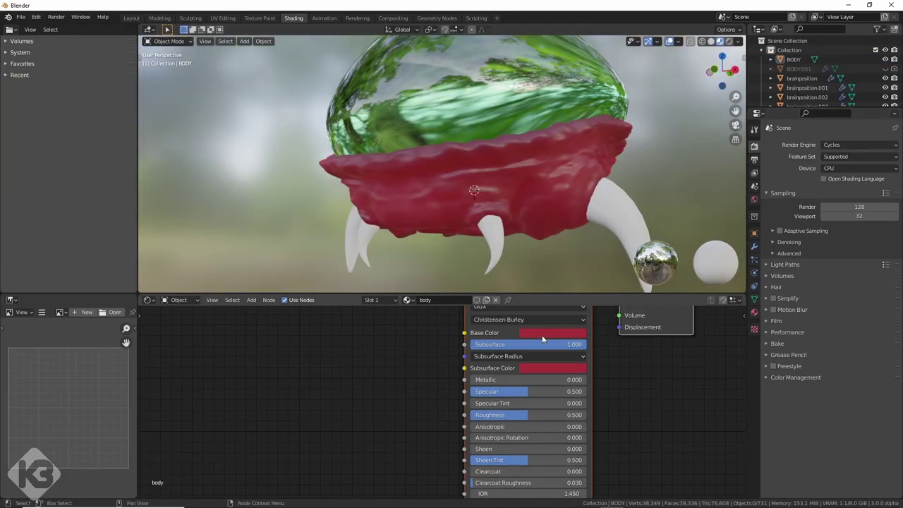
scroll(545, 201, "down", 3)
scroll(545, 201, "up", 3)
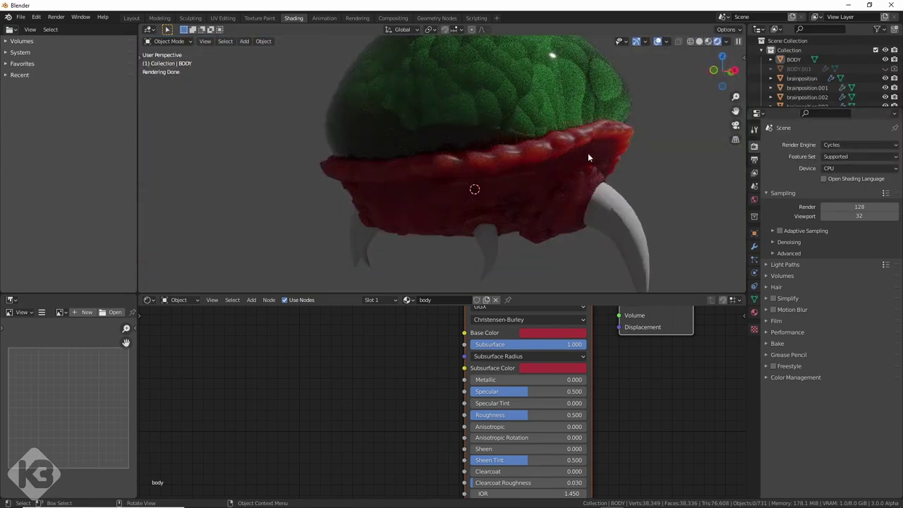
left_click(528, 356)
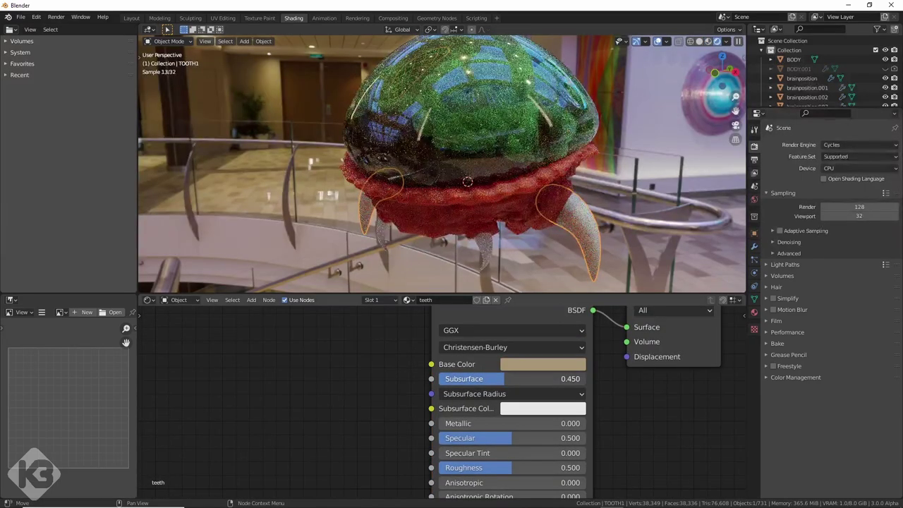
- Set the teeth material's subsurface to 0.550 and lower its roughness
left_click_drag(504, 378, 519, 378)
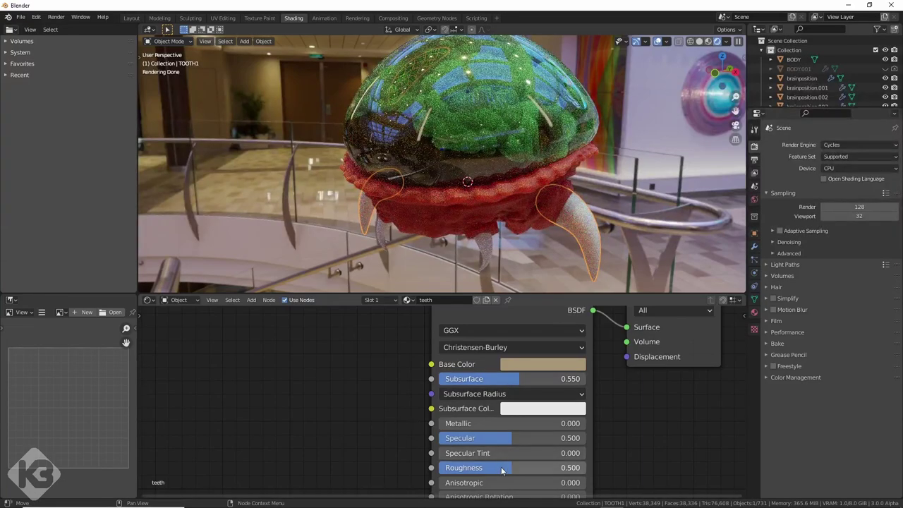
left_click_drag(502, 467, 466, 468)
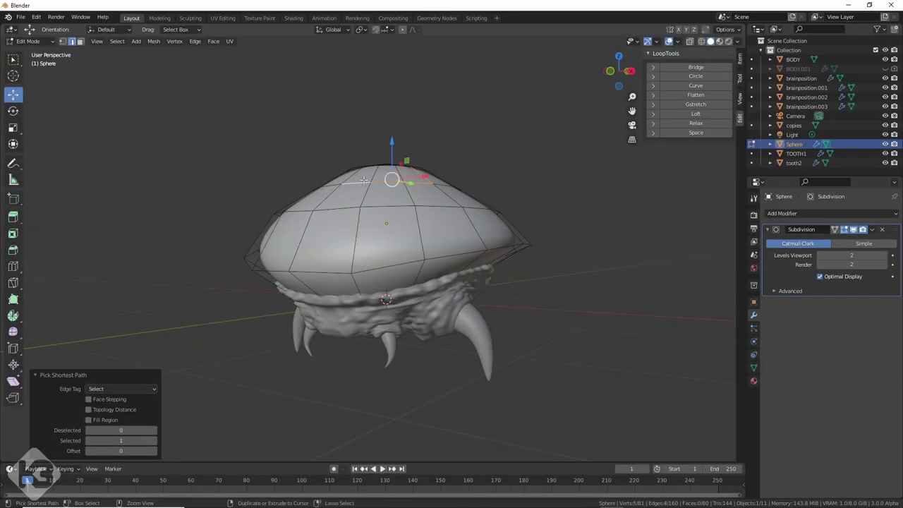
- Select the edge loop near the dome's top and scale it to reshape the dome
left_click(364, 180, "alt")
key("s")
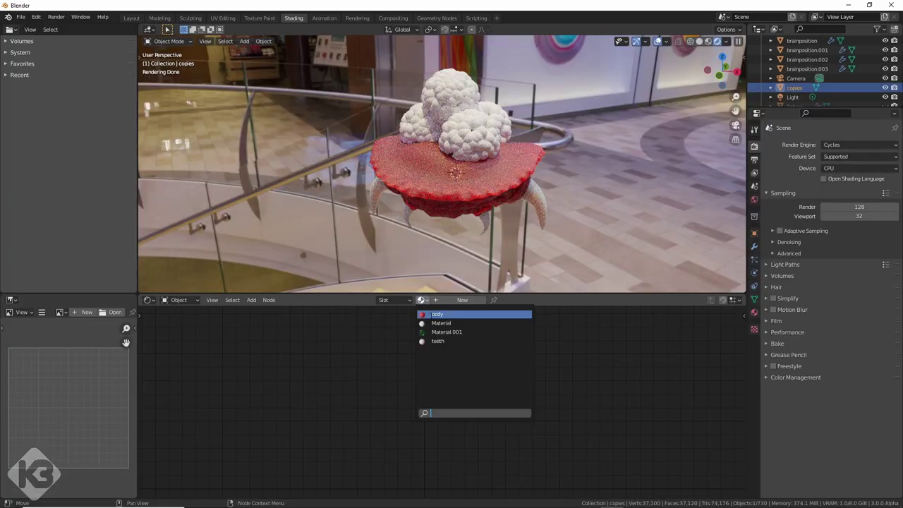
- Assign the existing body material to the copies object that forms the brain clusters
left_click(430, 315)
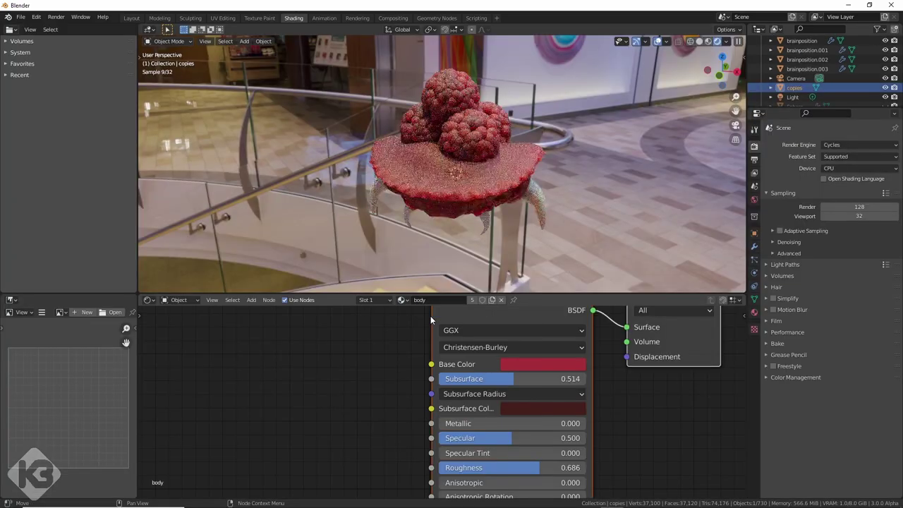
left_click(568, 193)
middle_click_drag(603, 188, 577, 176)
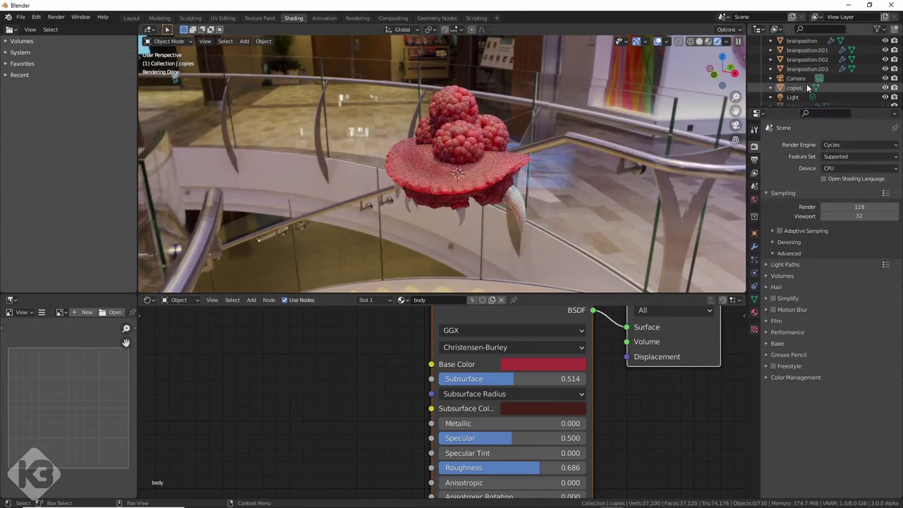
- Adjust the size of the membrane's Clouds displacement texture and reduce the Displace modifier's strength
scroll(804, 73, "down", 2)
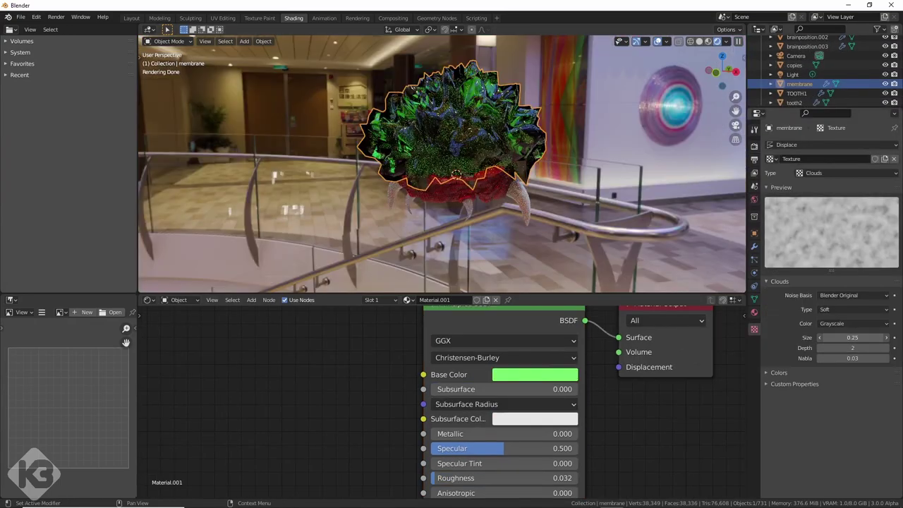
mouse_move(852, 337)
left_mouse_down()
mouse_move(899, 337)
mouse_move(857, 337)
left_mouse_up()
left_click(754, 246)
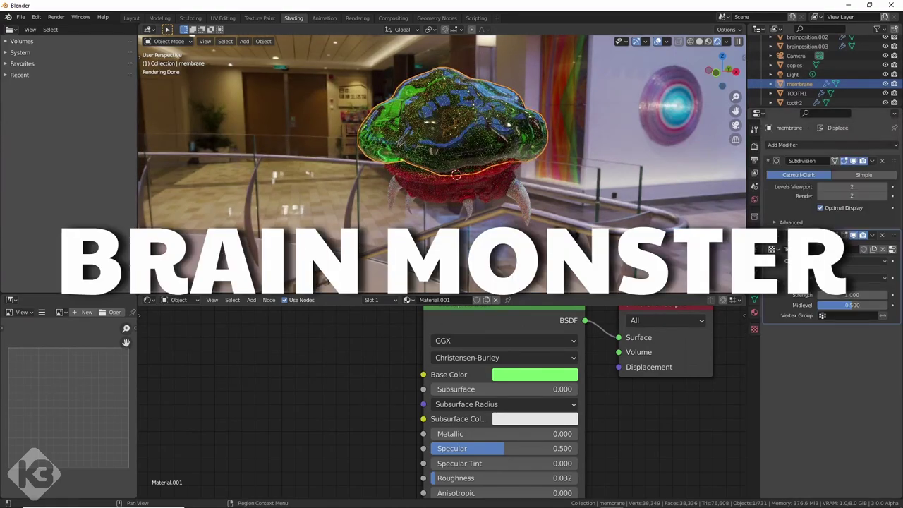
left_click_drag(852, 294, 831, 294)
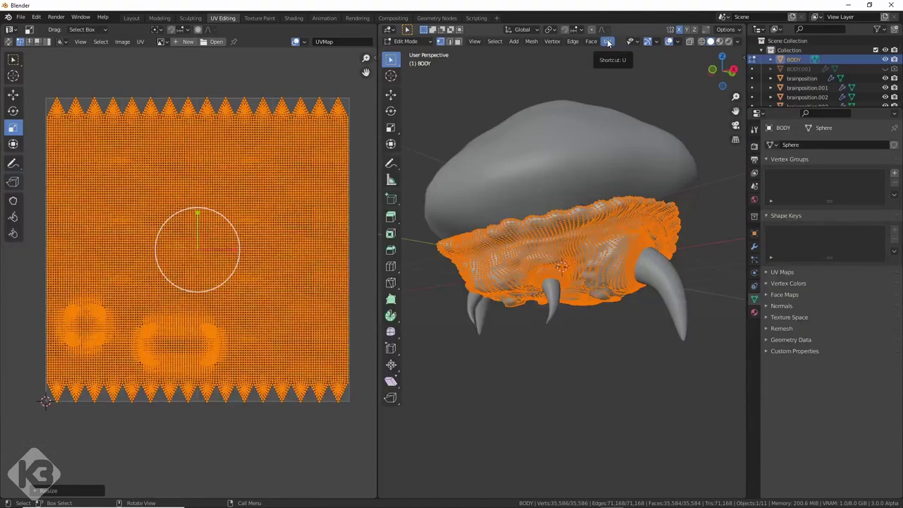
- Unwrap the full BODY mesh and inspect the dense areas of its UV layout for sculpting
left_click(608, 42)
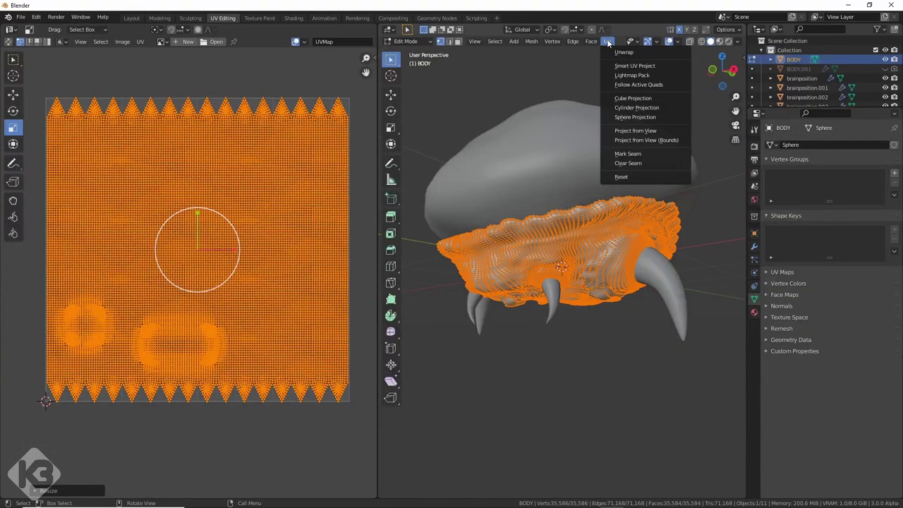
left_click(620, 53)
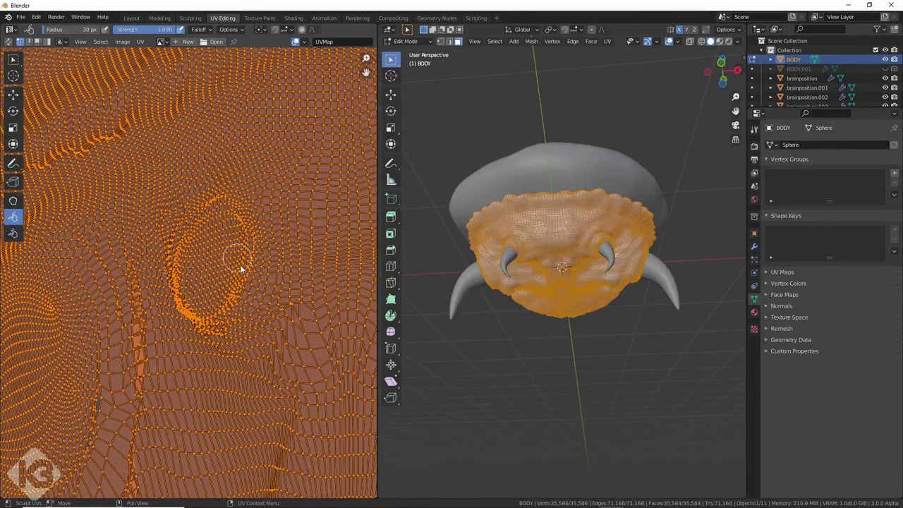
scroll(240, 270, "up", 2)
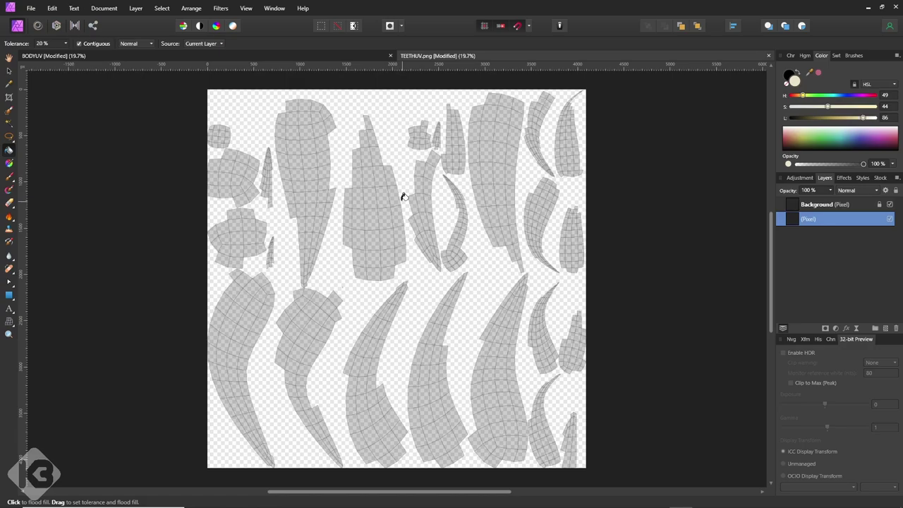
- Switch to Affinity Photo, flood-fill the TEETHUV.png base layer cream and paint dark red blotches over the tooth islands with 4% hardness and 17% flow
left_click(404, 189)
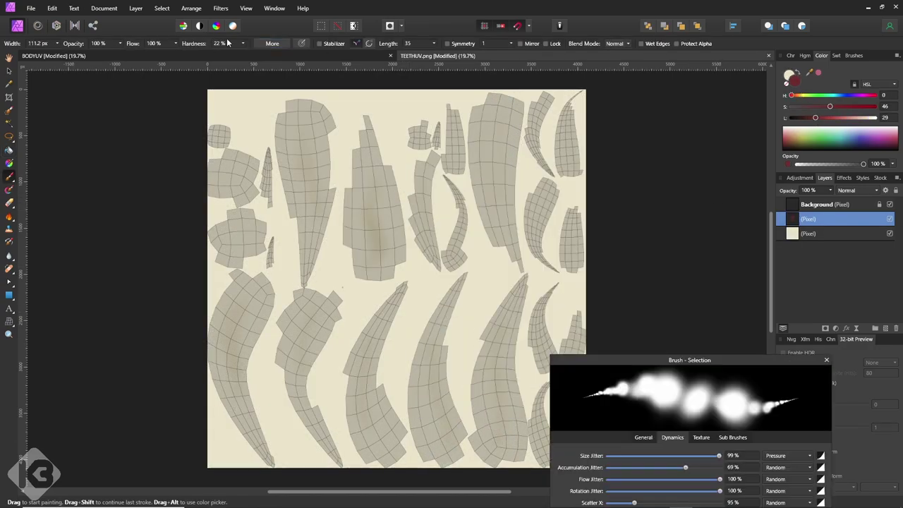
left_click_drag(227, 43, 211, 43)
left_click_drag(152, 43, 137, 43)
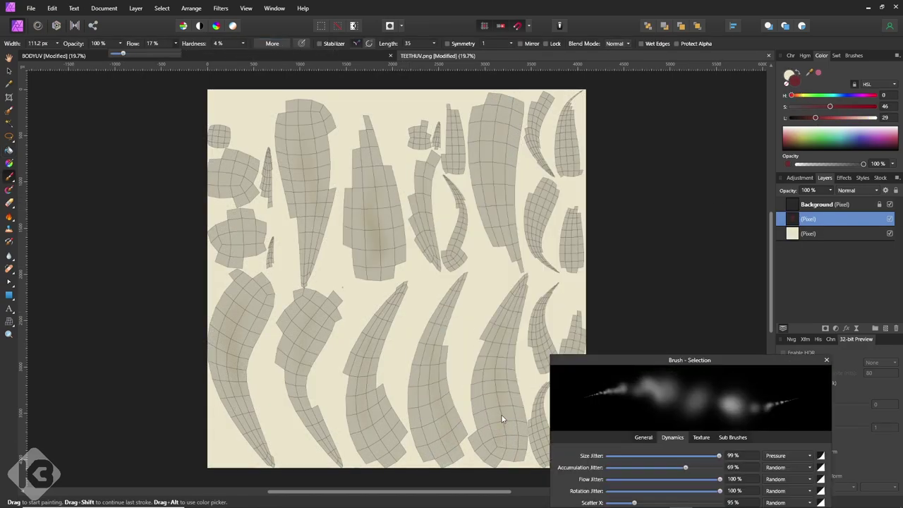
left_click_drag(497, 346, 489, 413)
left_click_drag(430, 356, 434, 423)
left_click_drag(363, 381, 381, 441)
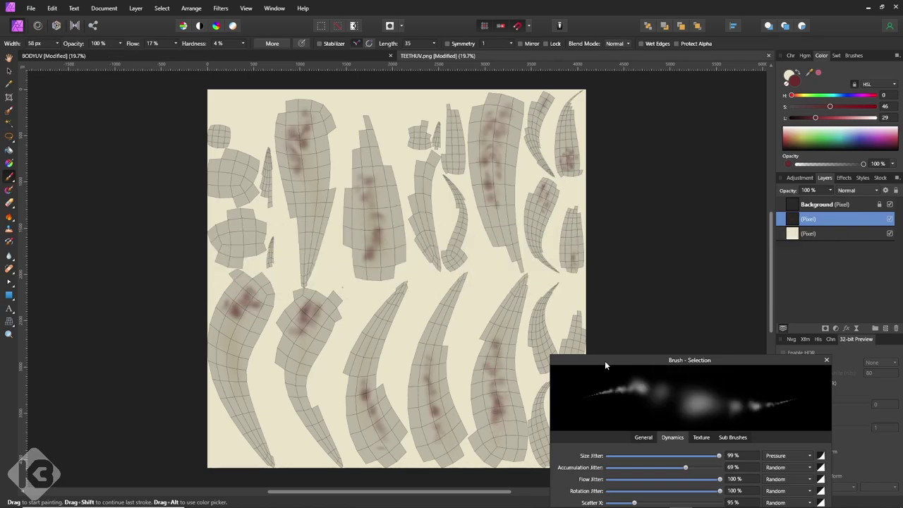
left_click_drag(604, 365, 655, 357)
left_click_drag(546, 350, 541, 438)
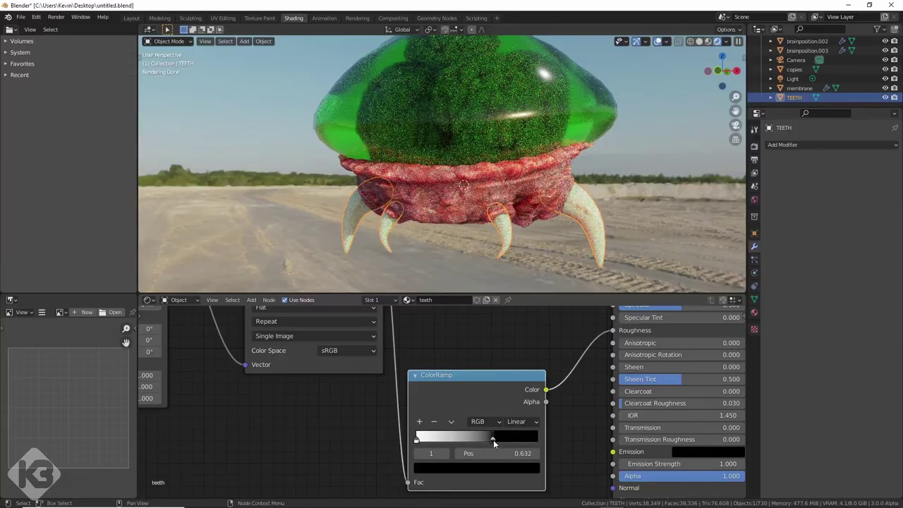
- Switch to Blender and move the black stop of the teeth material's roughness ColorRamp to a higher position
left_click_drag(493, 439, 515, 438)
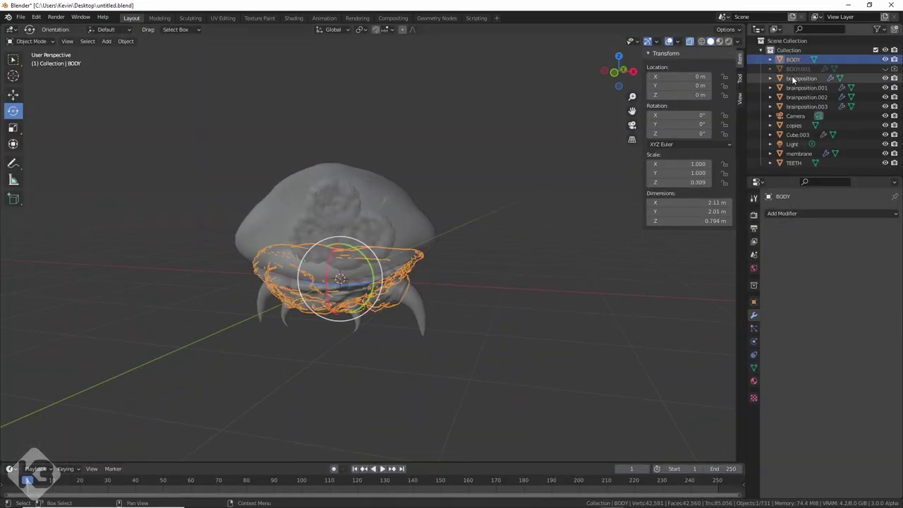
- Select the creature's other parts together with BODY and parent them to it
left_click(793, 143, "ctrl")
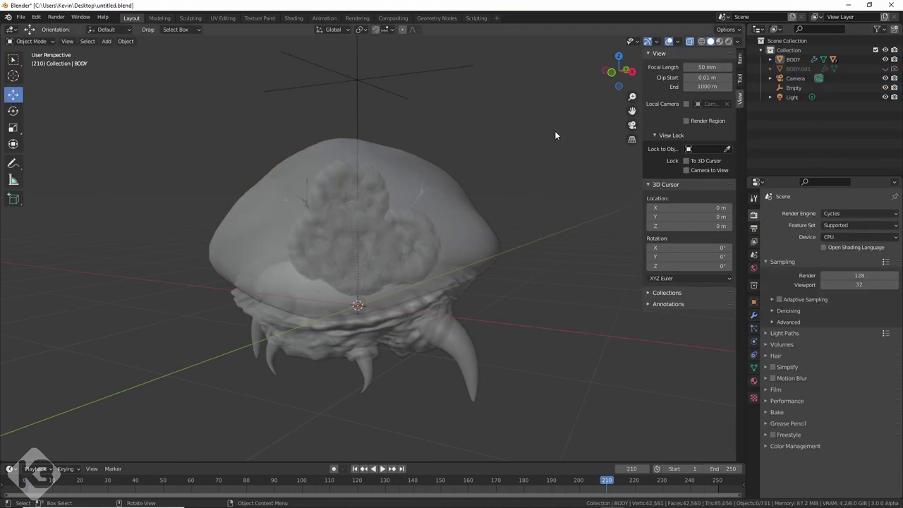
- Add an armature to the creature in the back orthographic view and open its bone properties
left_click(626, 72)
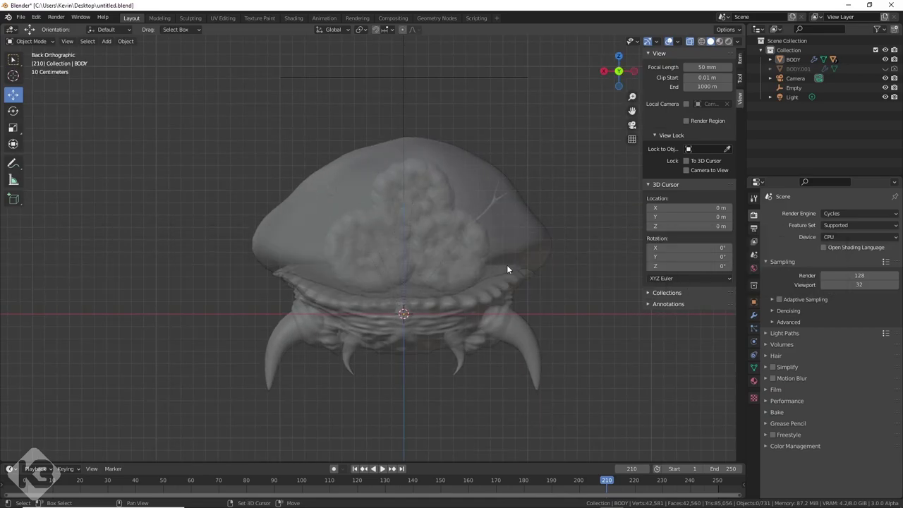
middle_click_drag(506, 265, 462, 254, "shift")
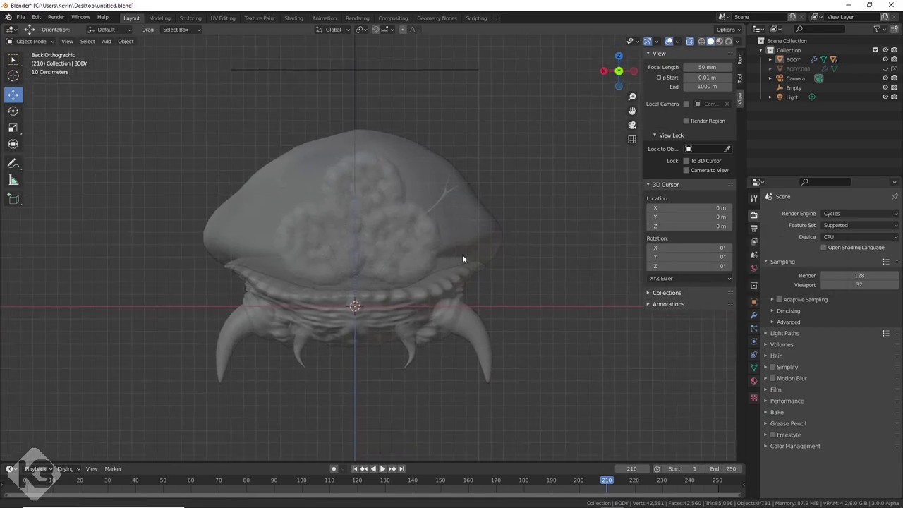
key("shift+a")
left_click(250, 305)
left_click(753, 354)
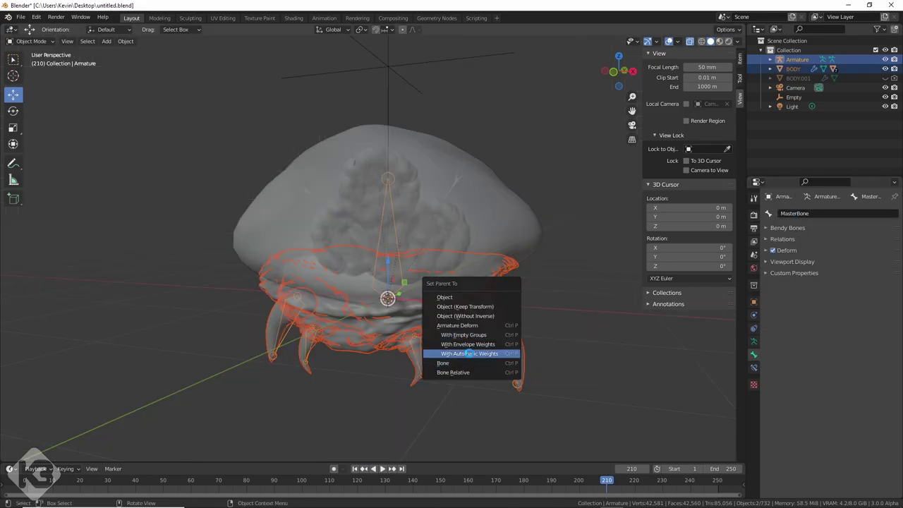
- Parent BODY to the armature with automatic weights and switch the armature to Pose Mode
left_click(473, 350)
left_click(498, 327)
key("ctrl+Tab")
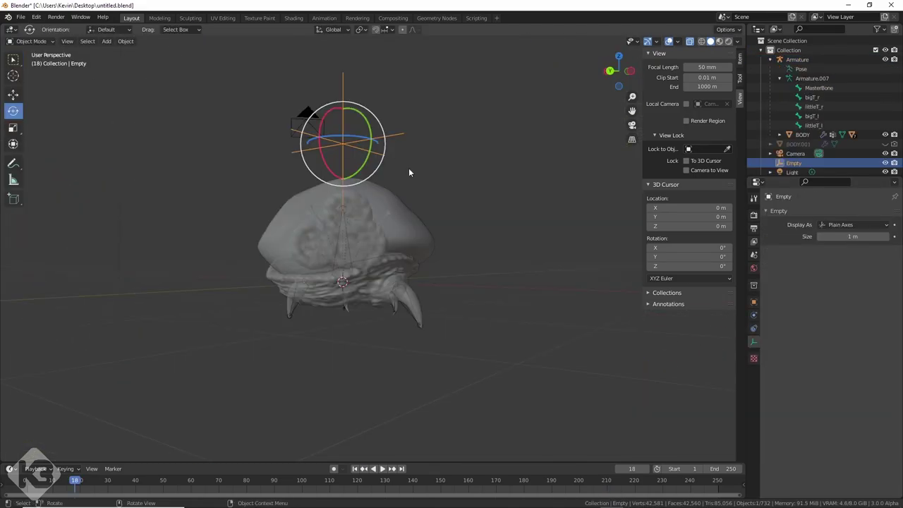
- Parent the armature to the Empty above the creature and rotate the Empty to test the rig
middle_click_drag(434, 189, 540, 223)
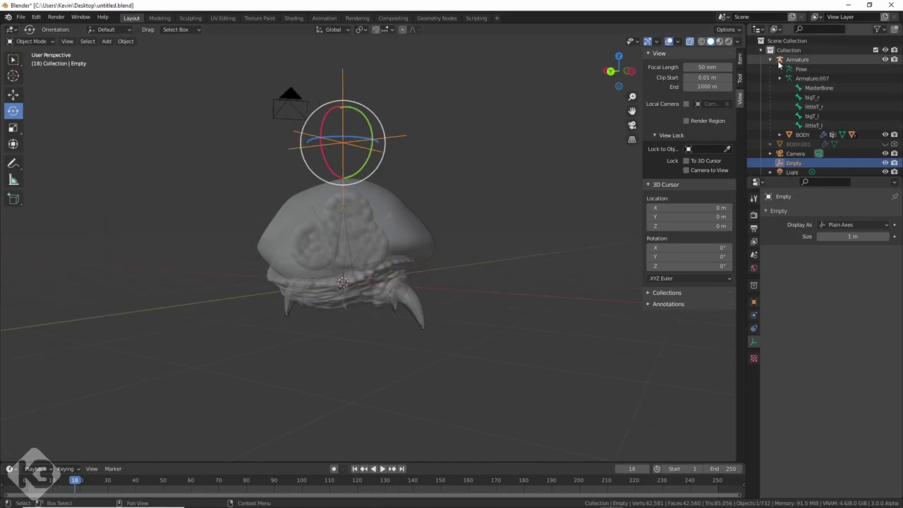
key("r")
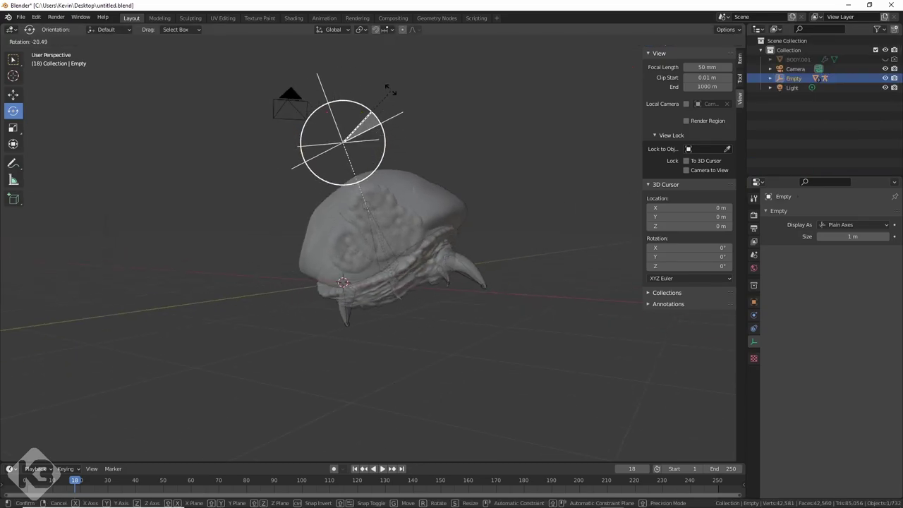
left_click(424, 165)
middle_click_drag(424, 165, 489, 178)
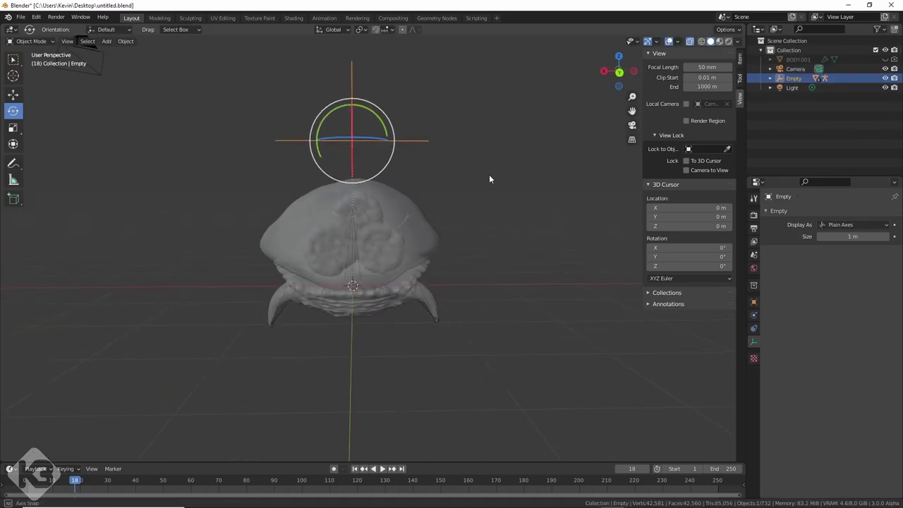